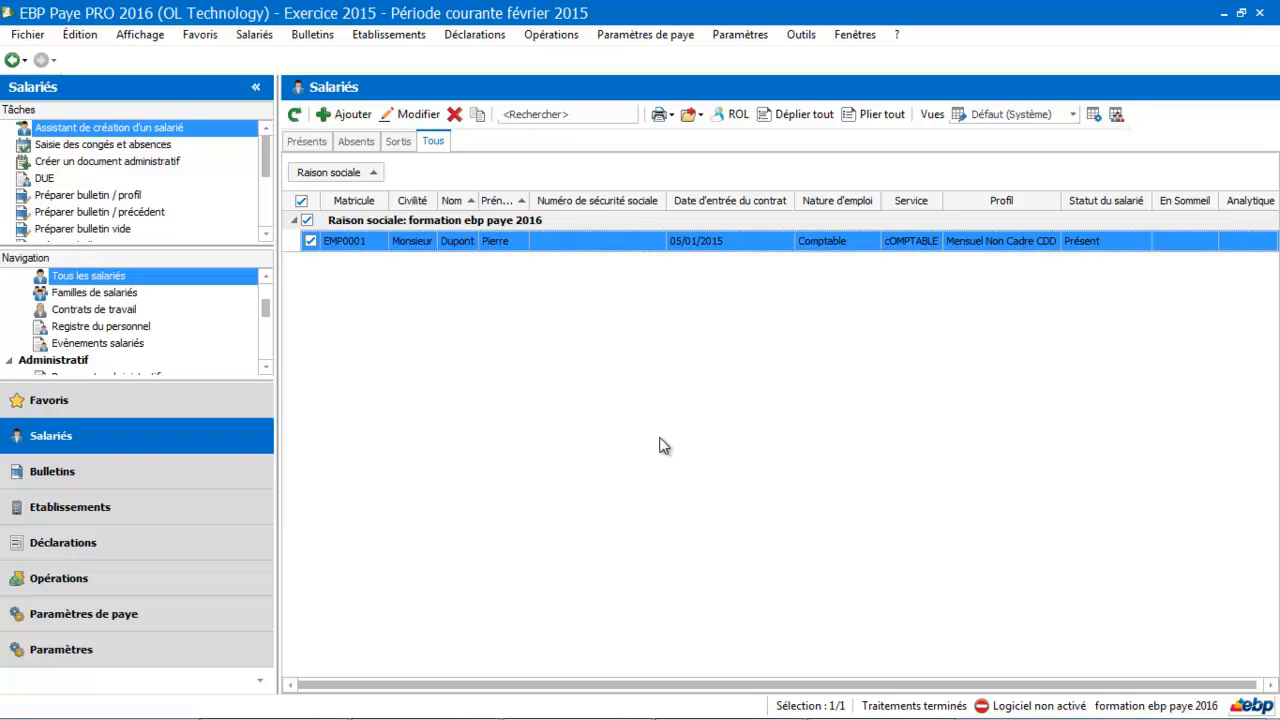
# Open the record of employee EMP0001 and review the available pay profiles, including the list of all profiles.
pyautogui.doubleClick(658, 243)
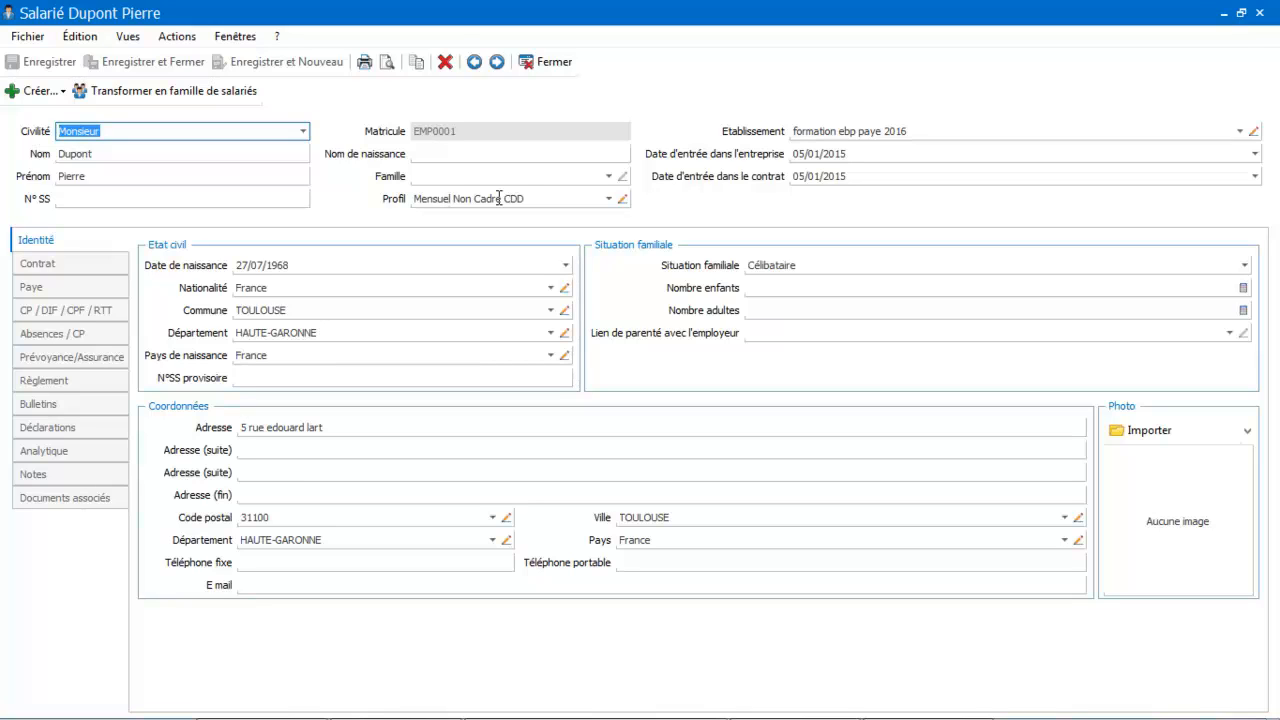
pyautogui.click(609, 199)
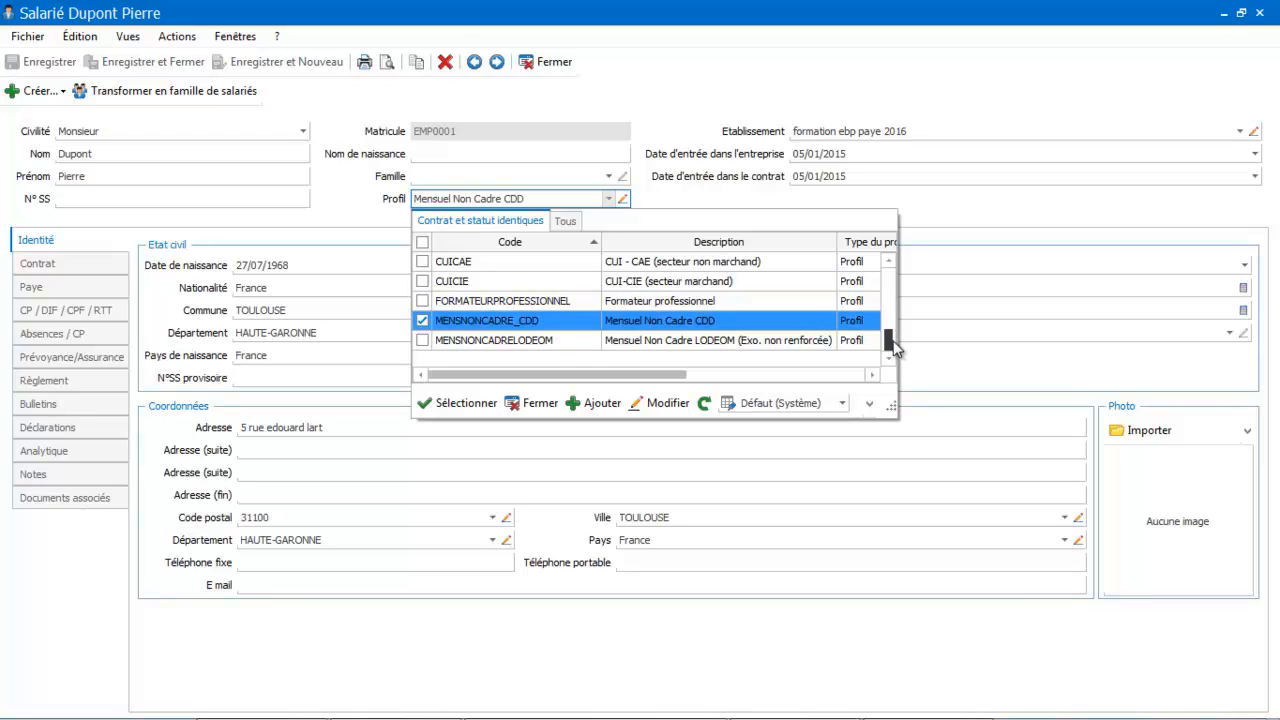
pyautogui.moveTo(889, 344); pyautogui.dragTo(888, 268)
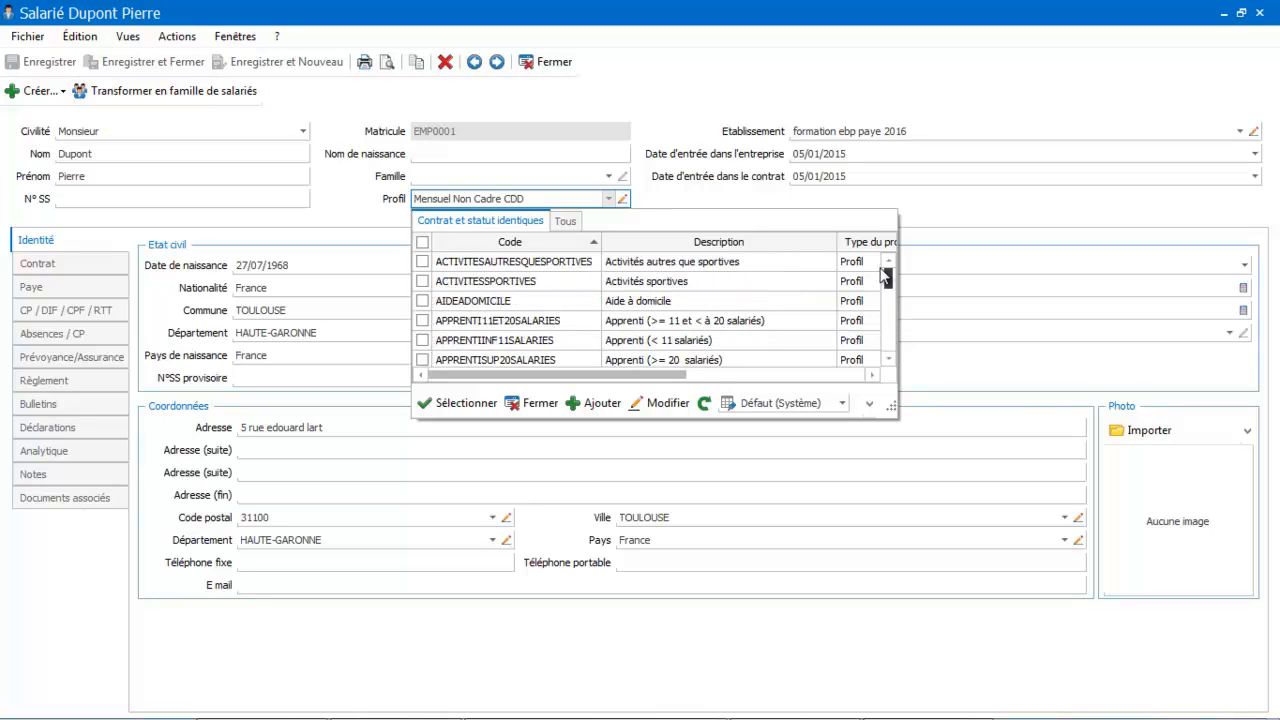
pyautogui.click(565, 222)
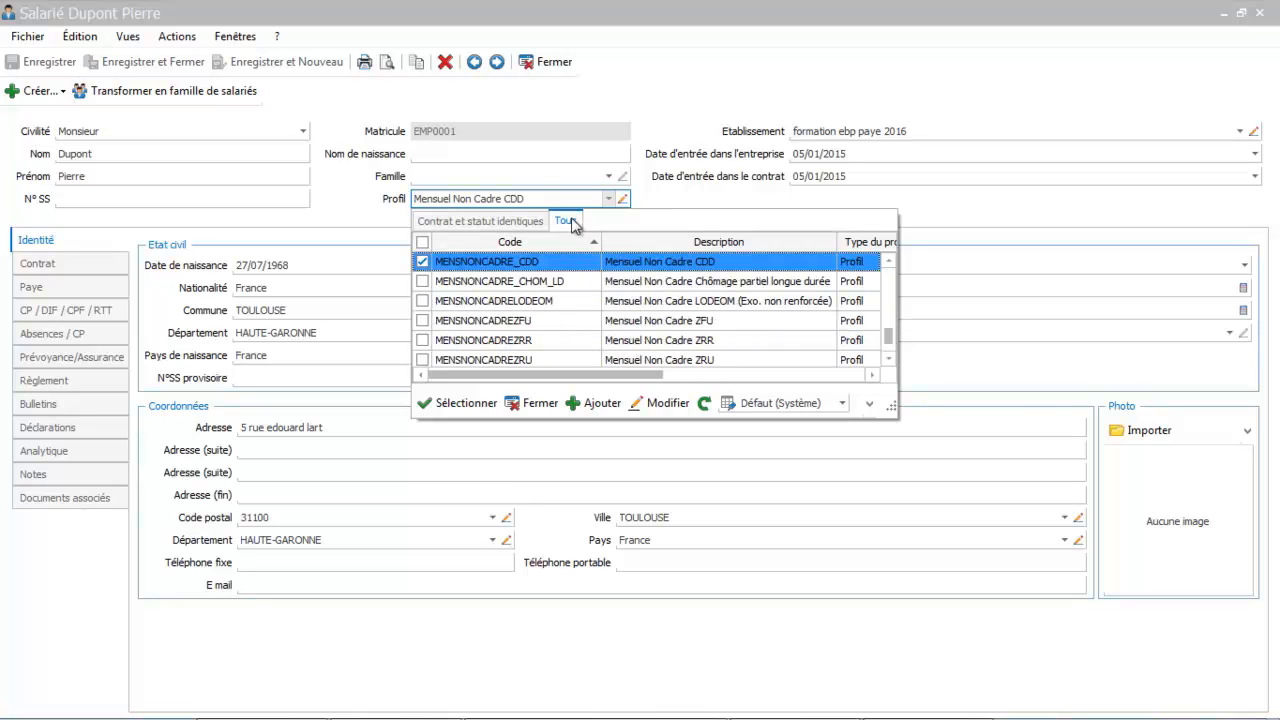
pyautogui.click(512, 199)
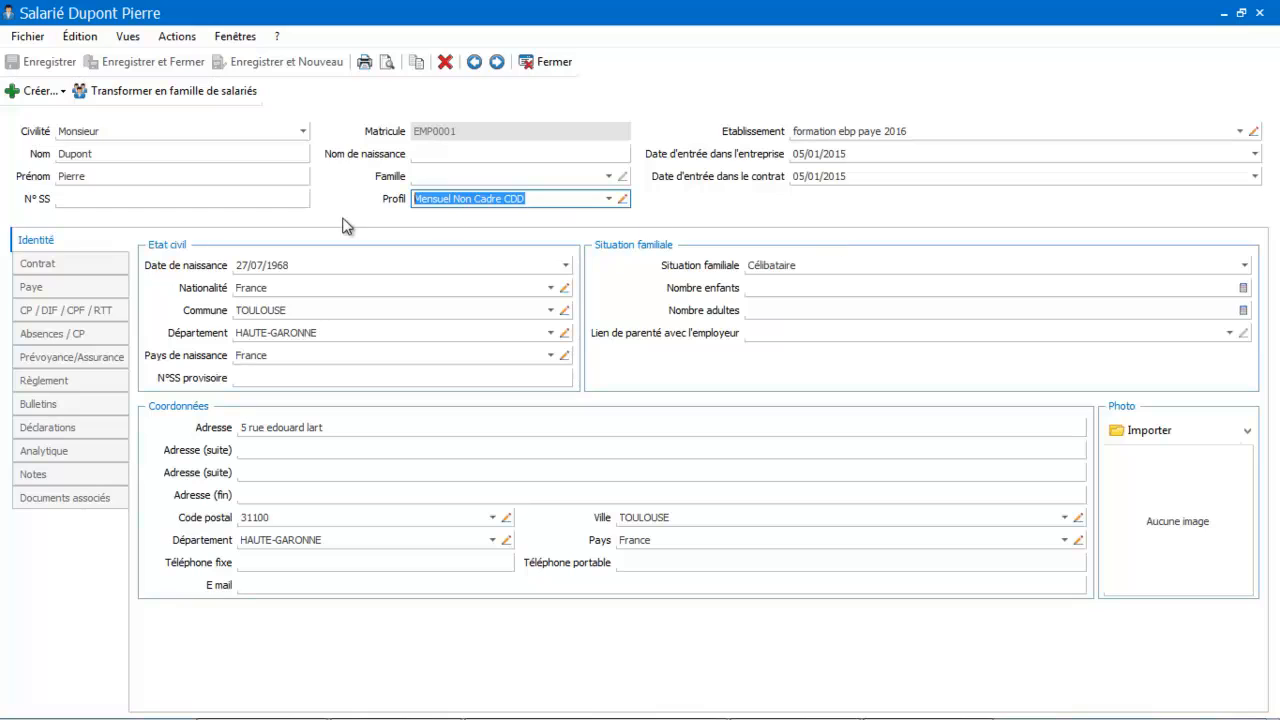
# Expand the employment details of the employee's contract and choose CDD d'usage as the reason for the fixed-term contract.
pyautogui.click(40, 265)
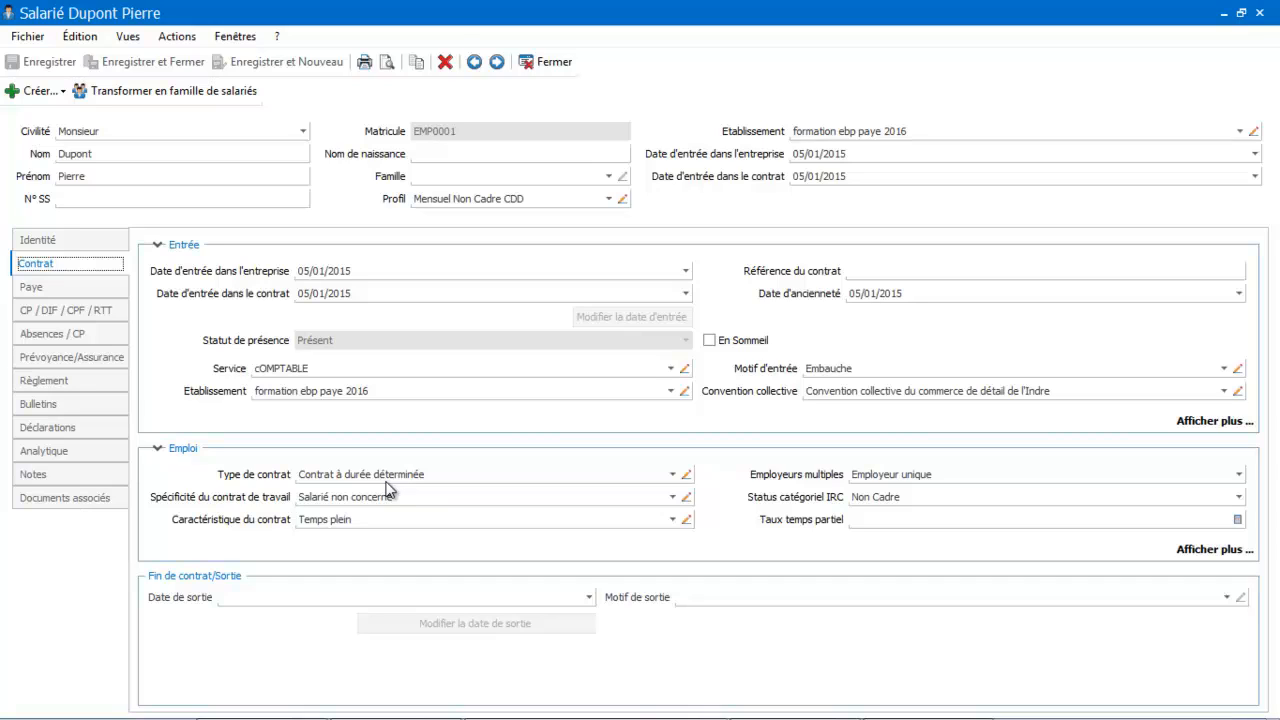
pyautogui.click(1210, 552)
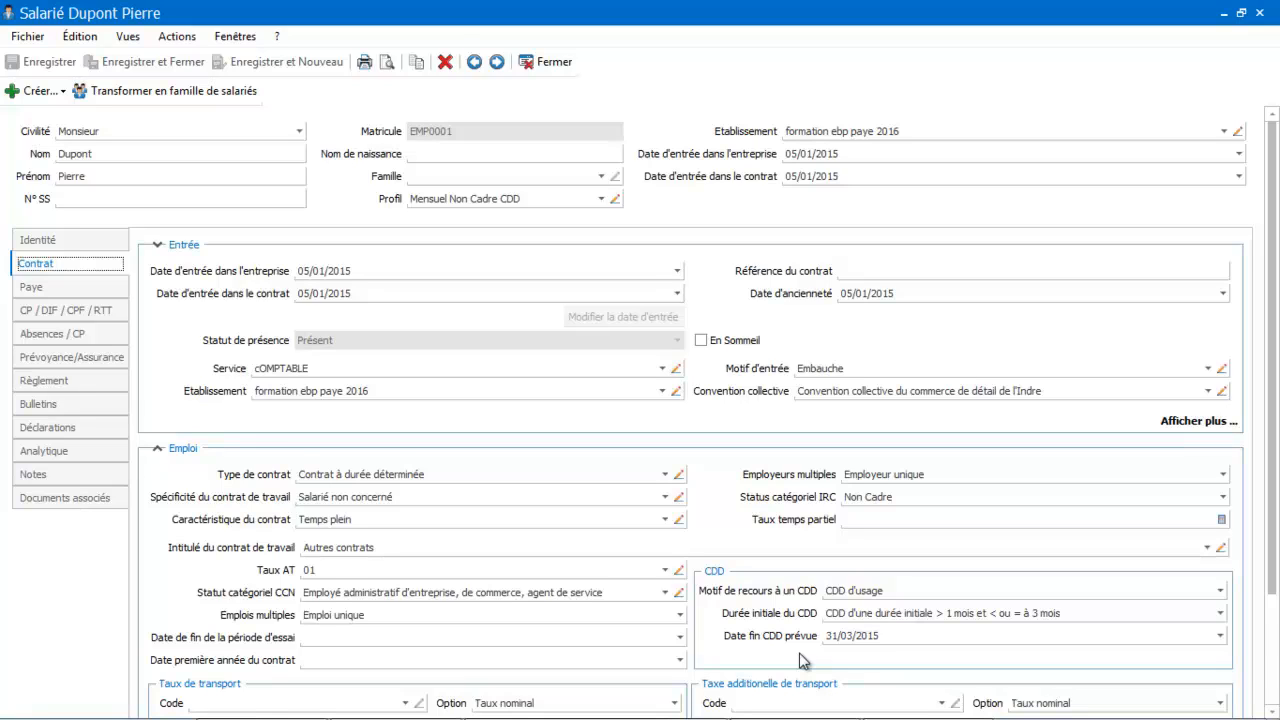
pyautogui.click(1221, 591)
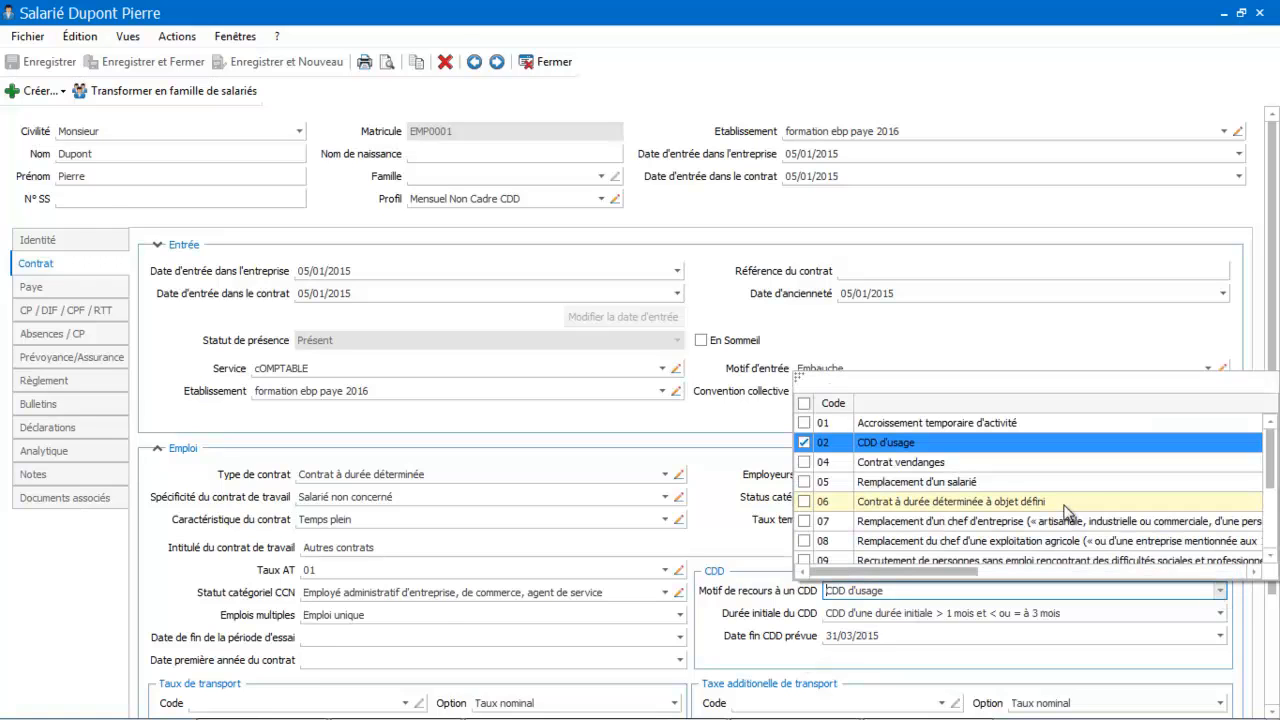
pyautogui.click(1051, 444)
pyautogui.click(1051, 450)
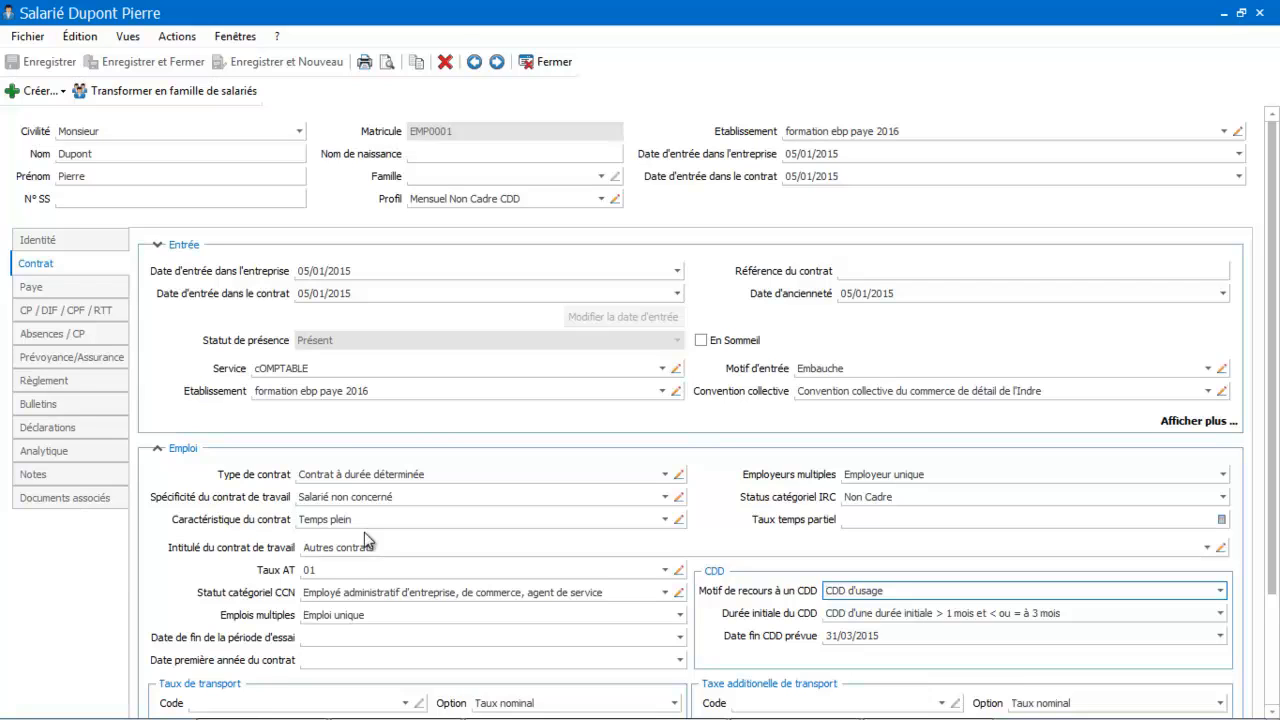
# Enable CP neutralisés in the employee's paid leave settings and save the record.
pyautogui.click(105, 322)
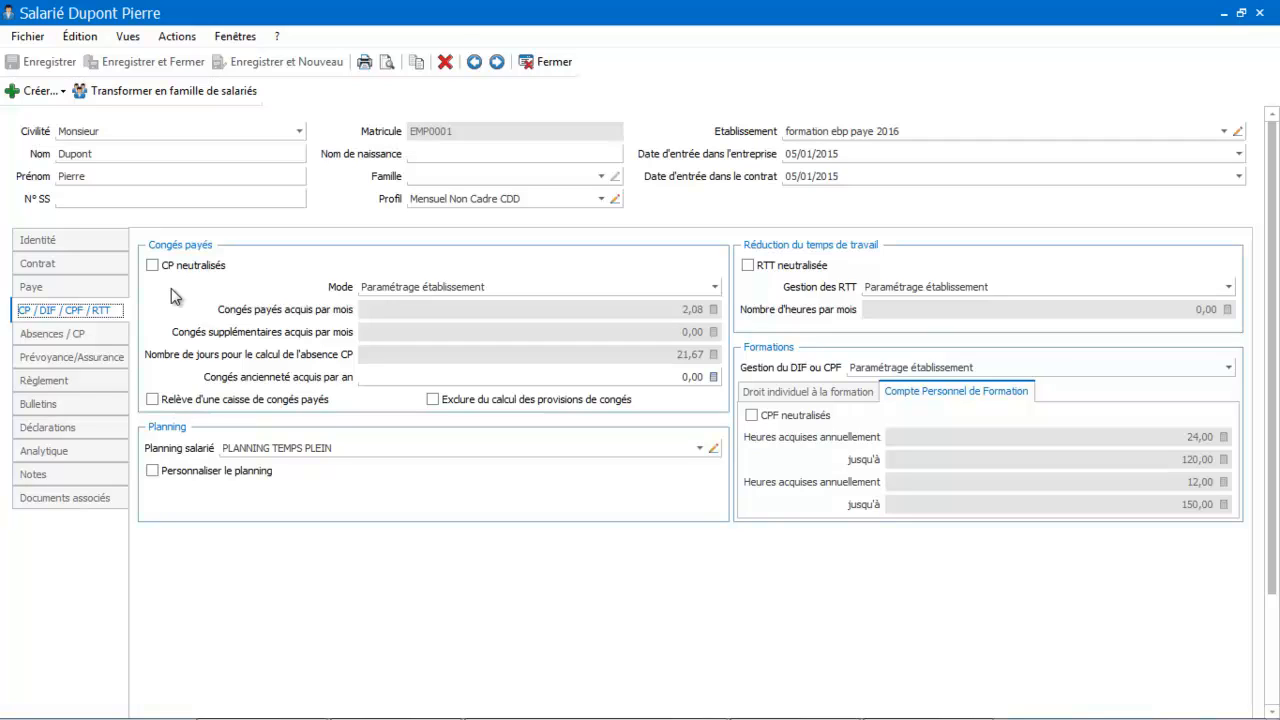
pyautogui.click(152, 265)
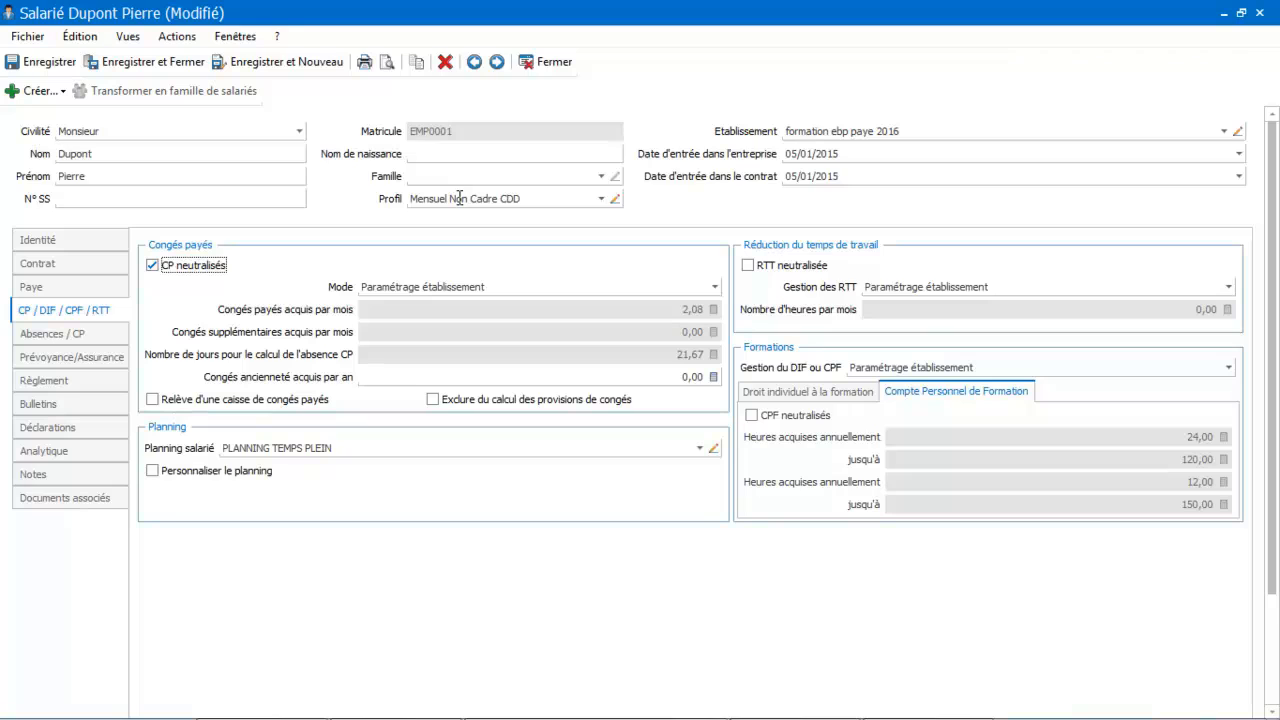
pyautogui.click(74, 403)
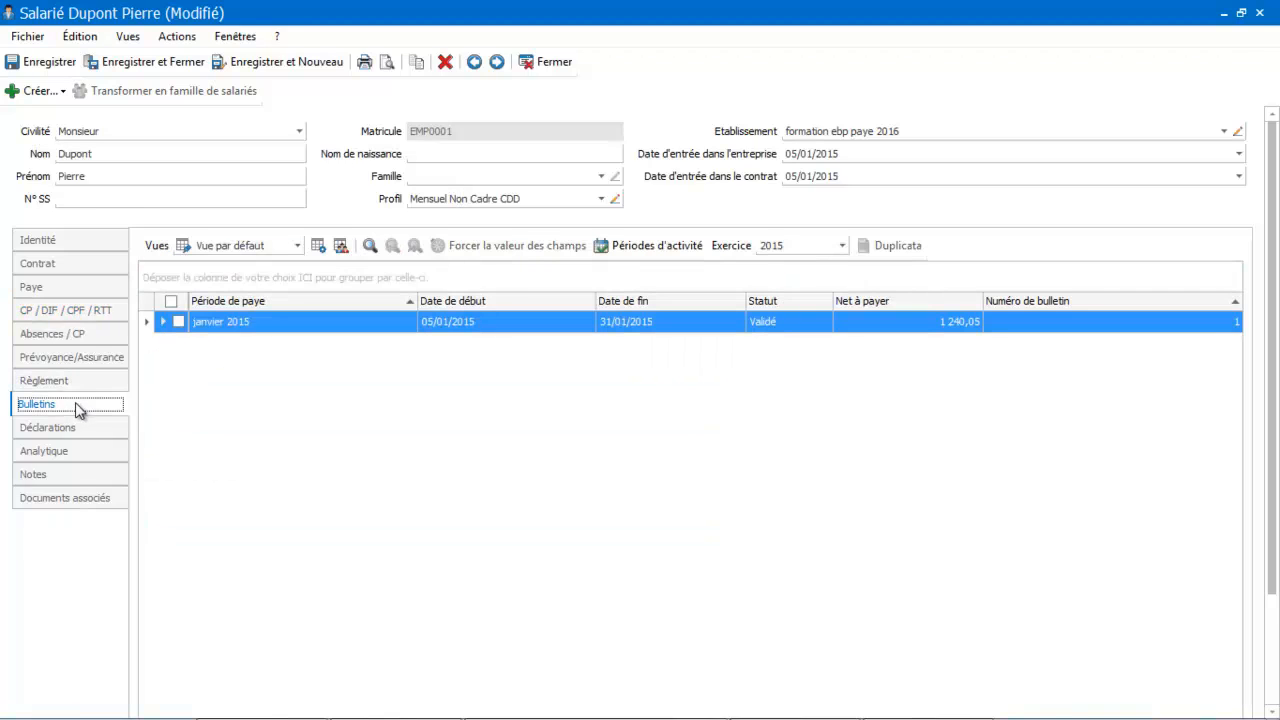
pyautogui.click(40, 91)
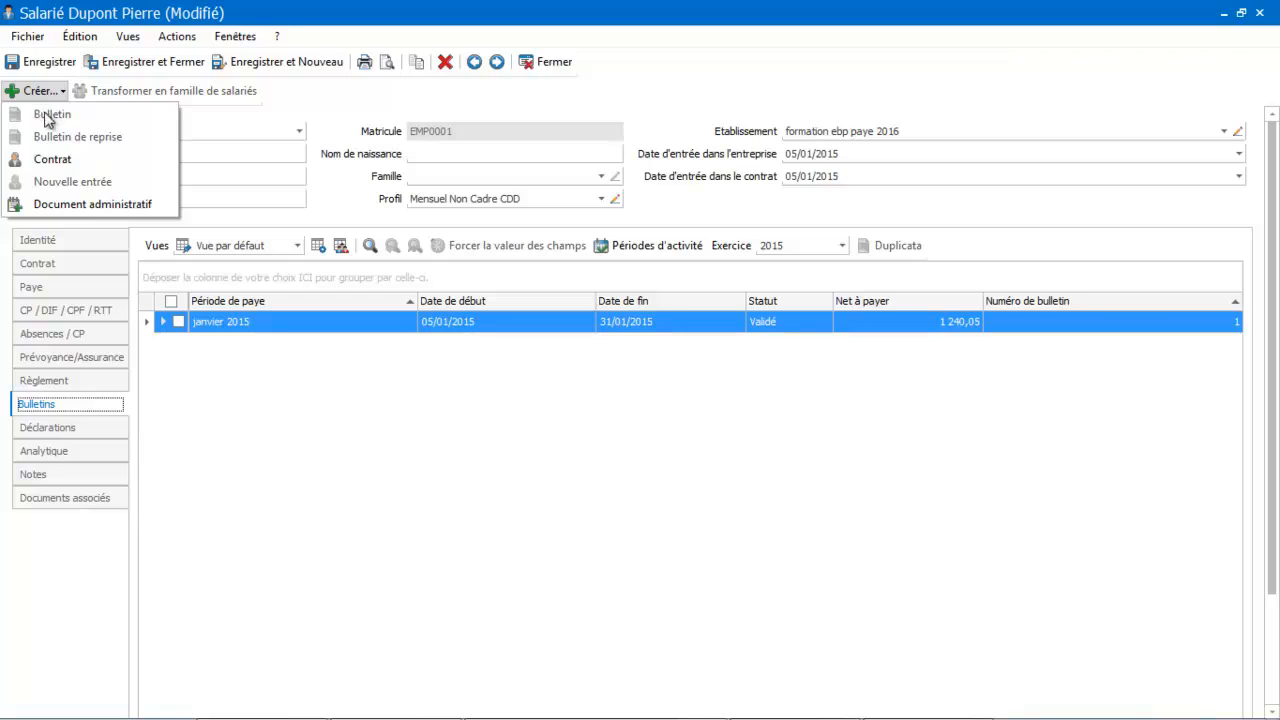
pyautogui.doubleClick(225, 322)
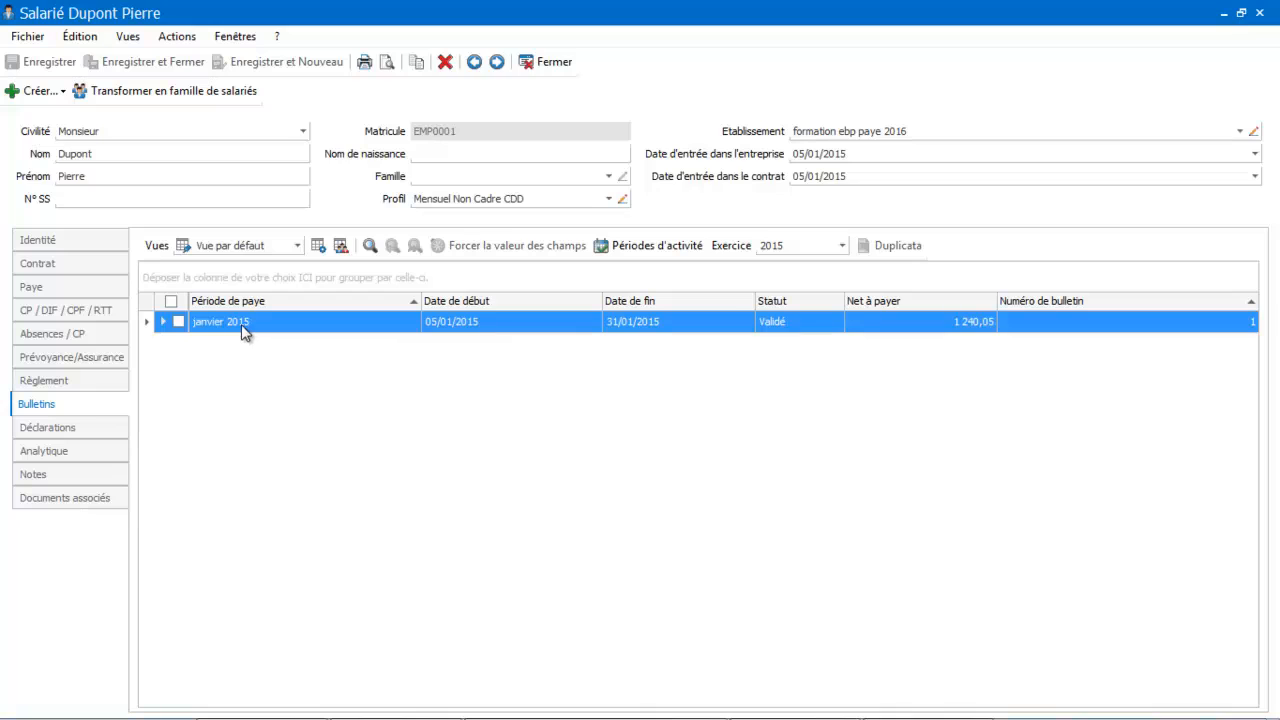
# Create a new payslip for the employee from the profile, carrying over the monthly variables, and close the employee record.
pyautogui.click(38, 91)
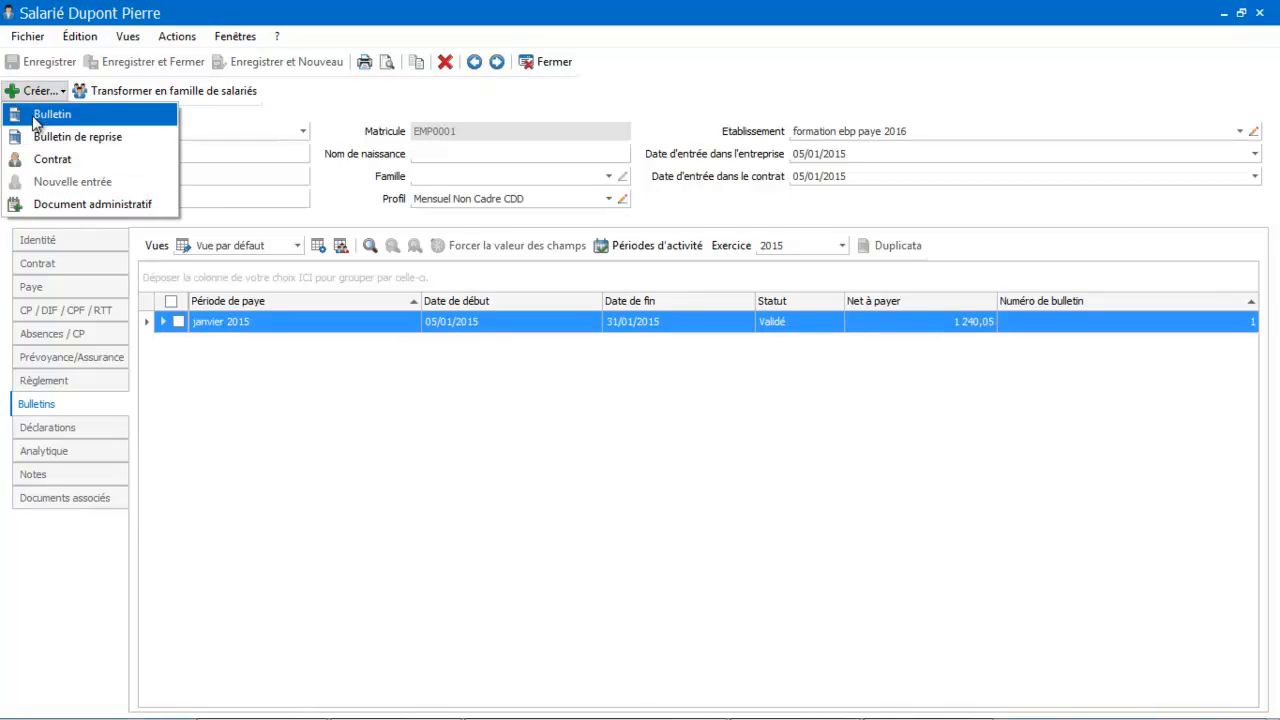
pyautogui.click(40, 114)
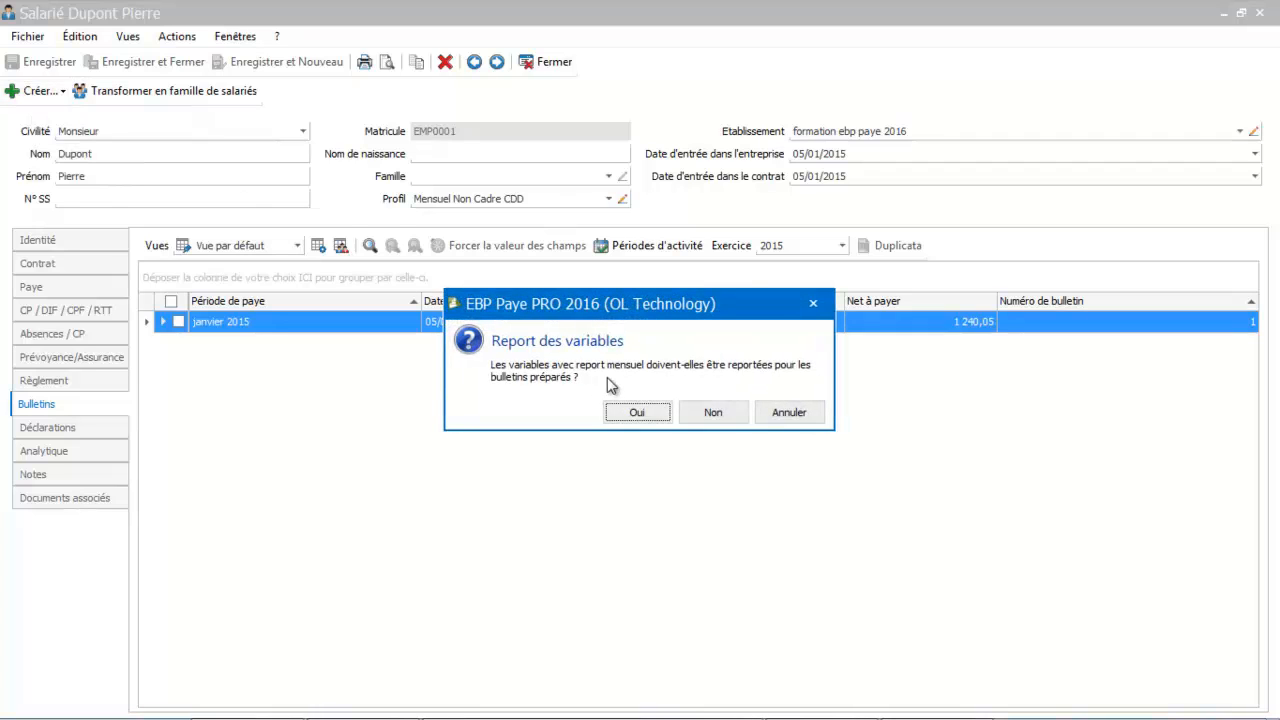
pyautogui.click(636, 413)
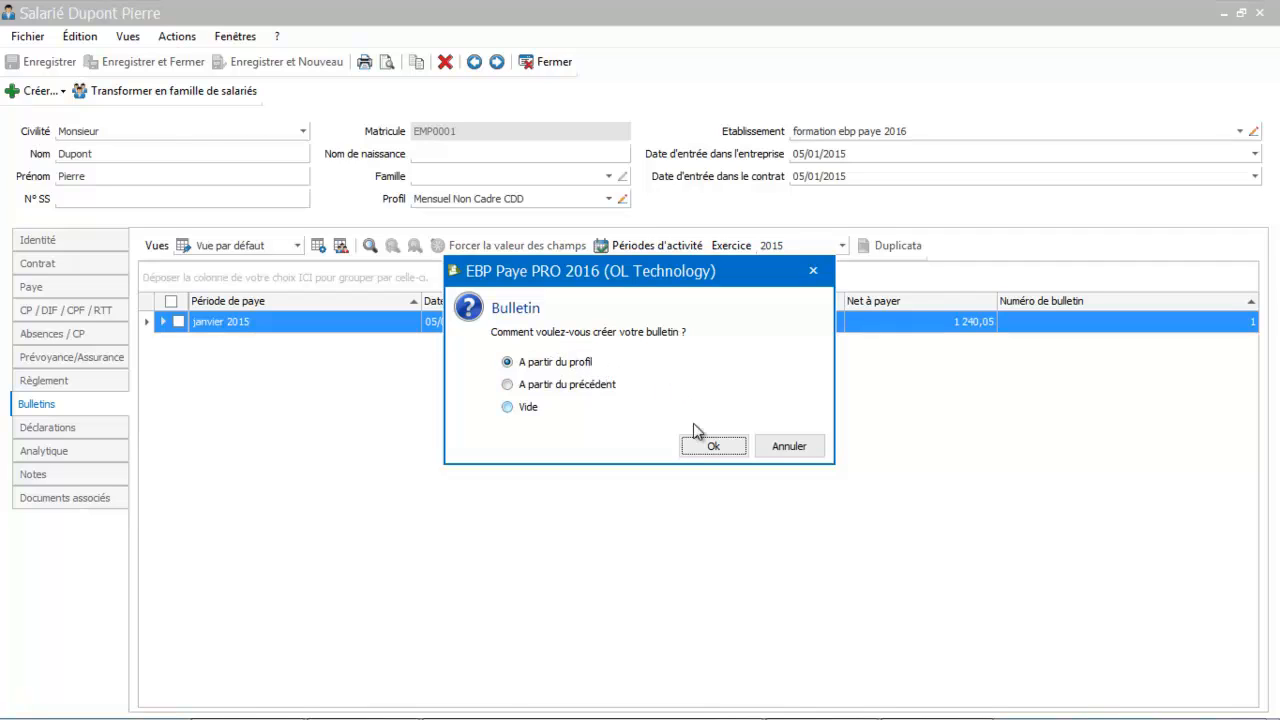
pyautogui.click(707, 449)
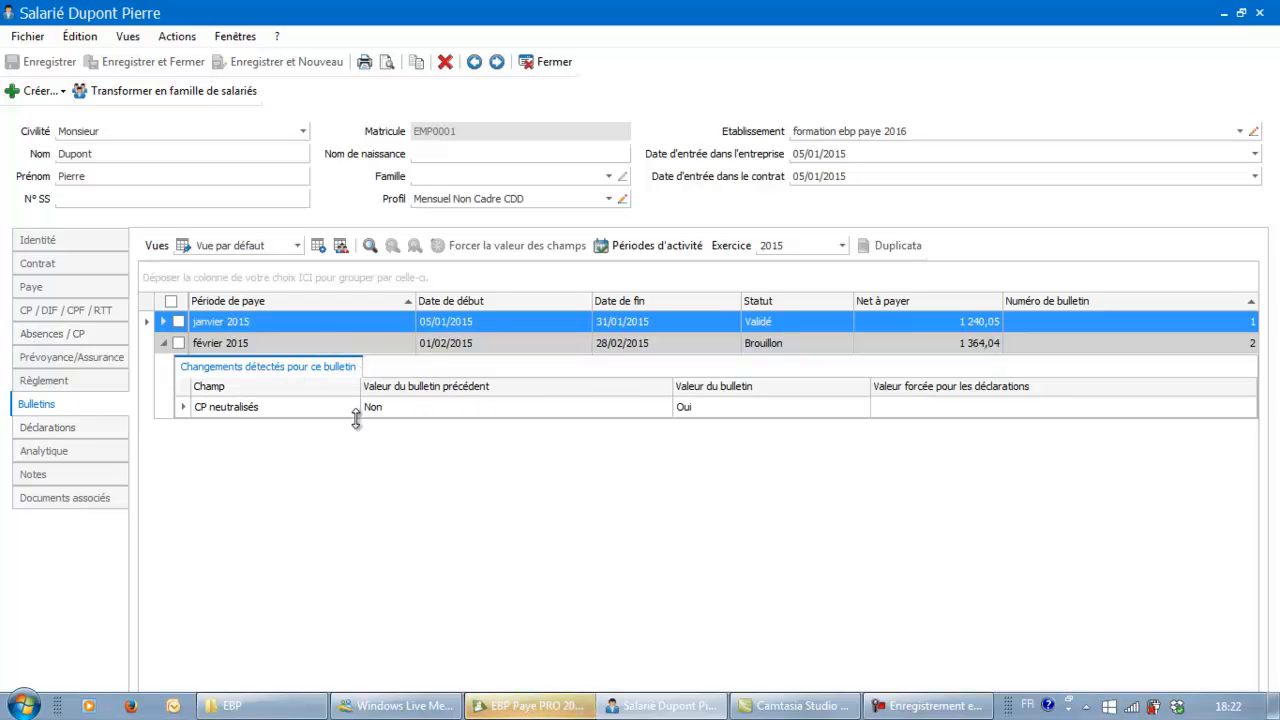
pyautogui.click(547, 65)
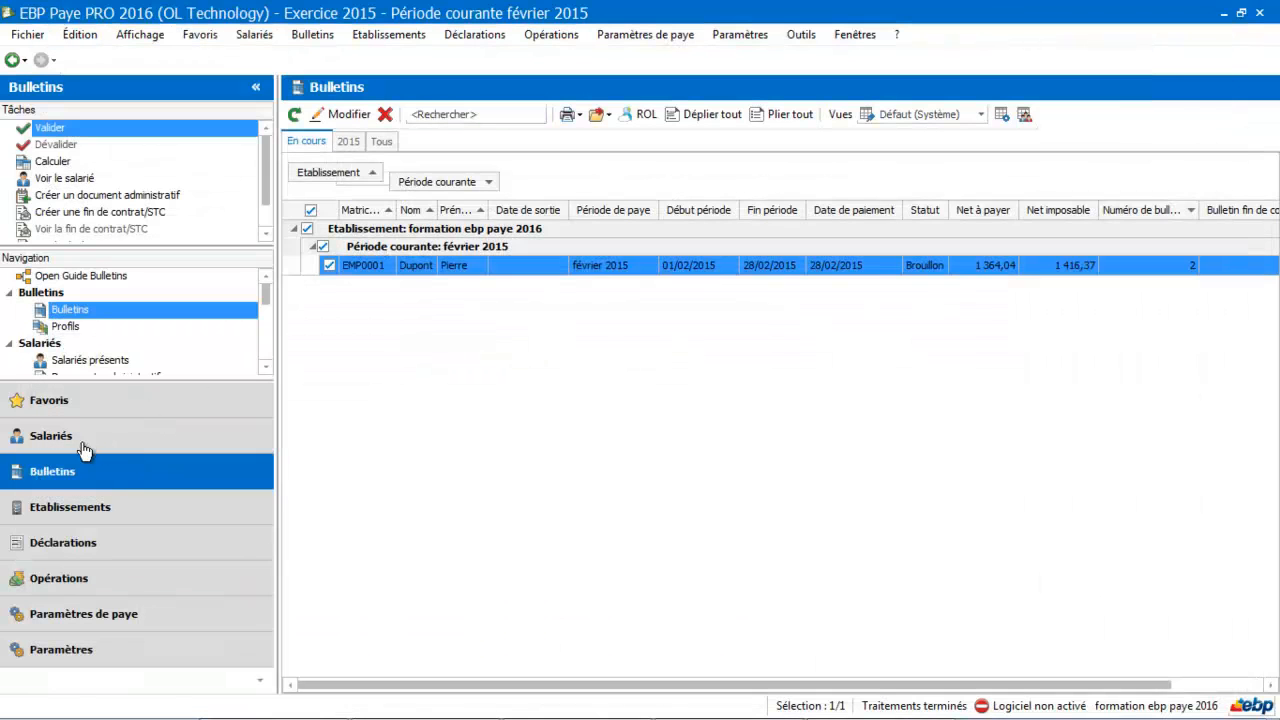
# Add the GPRECARITE item below Absence pour congés payés in the February 2015 draft payslip, finding it with "cdd", and recalculate.
pyautogui.doubleClick(433, 265)
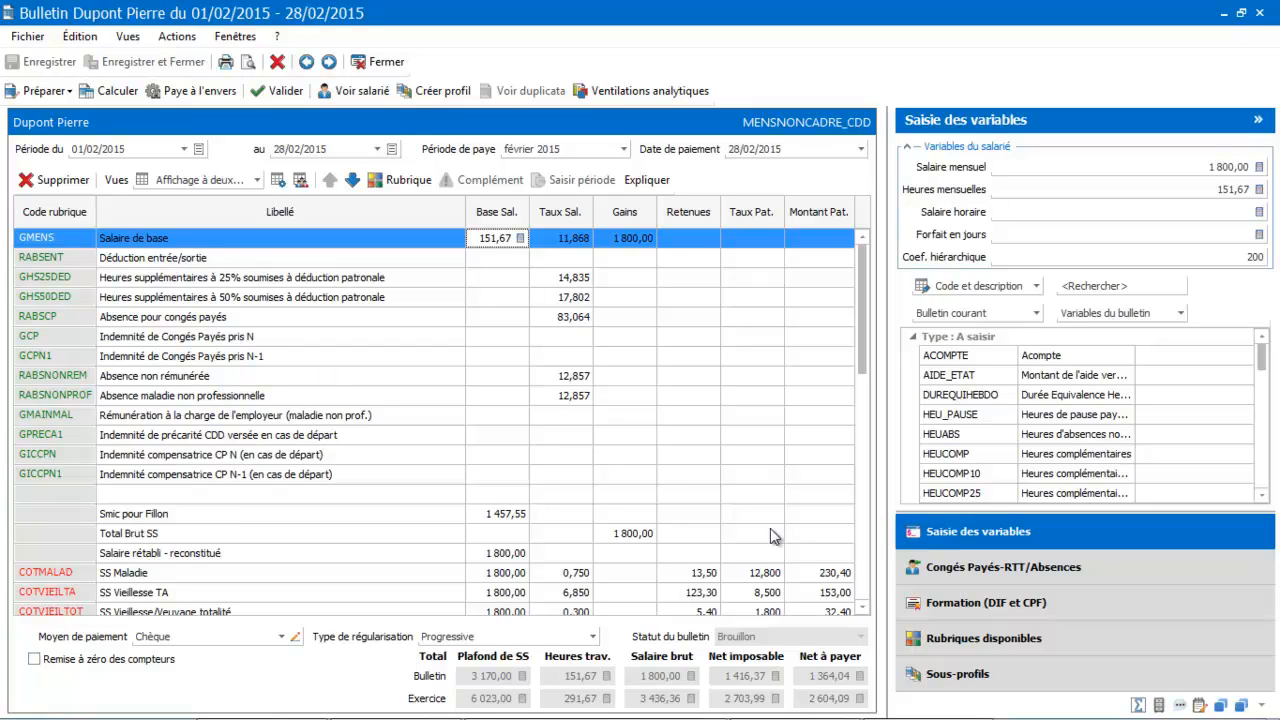
pyautogui.click(992, 644)
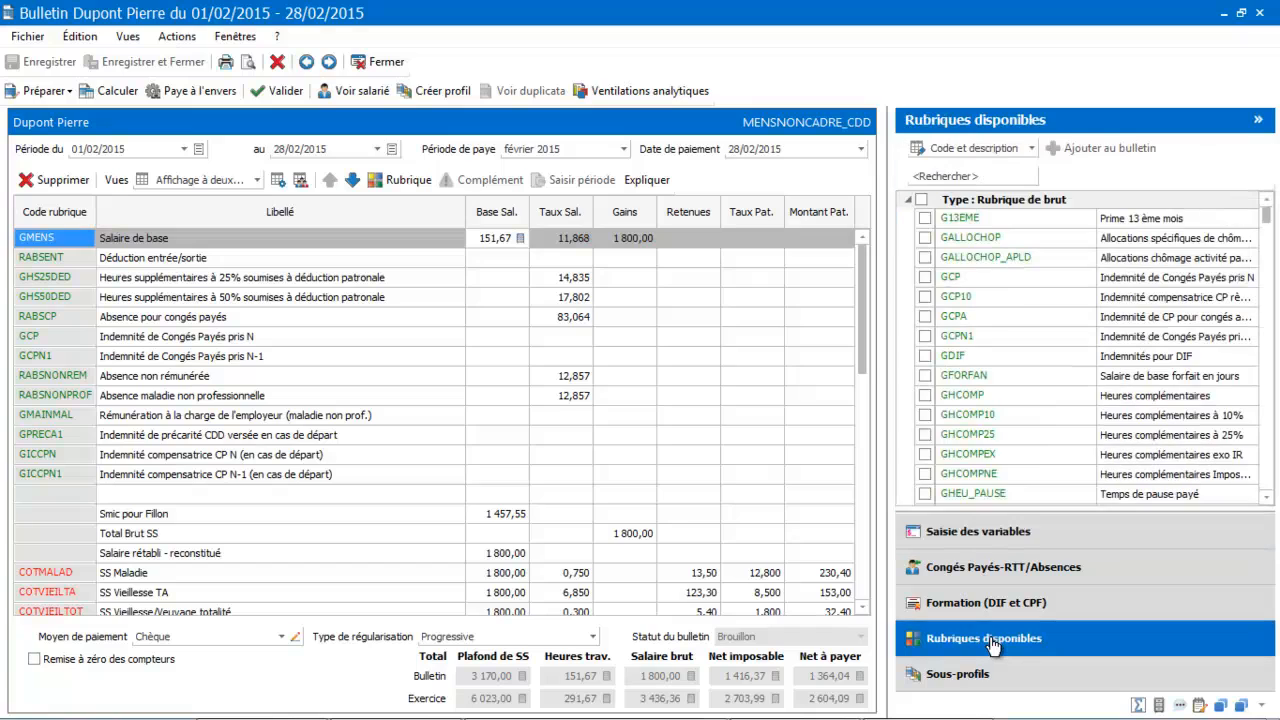
pyautogui.click(953, 177)
pyautogui.write('cdd')
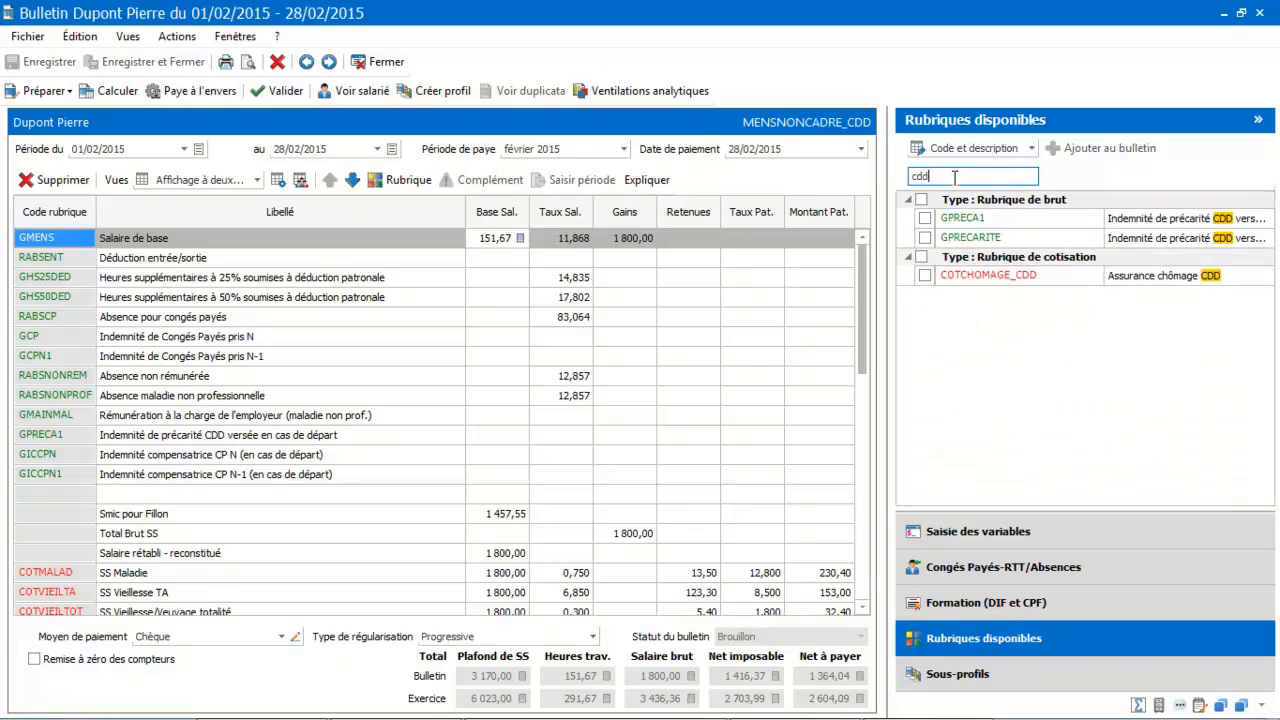
pyautogui.click(970, 238)
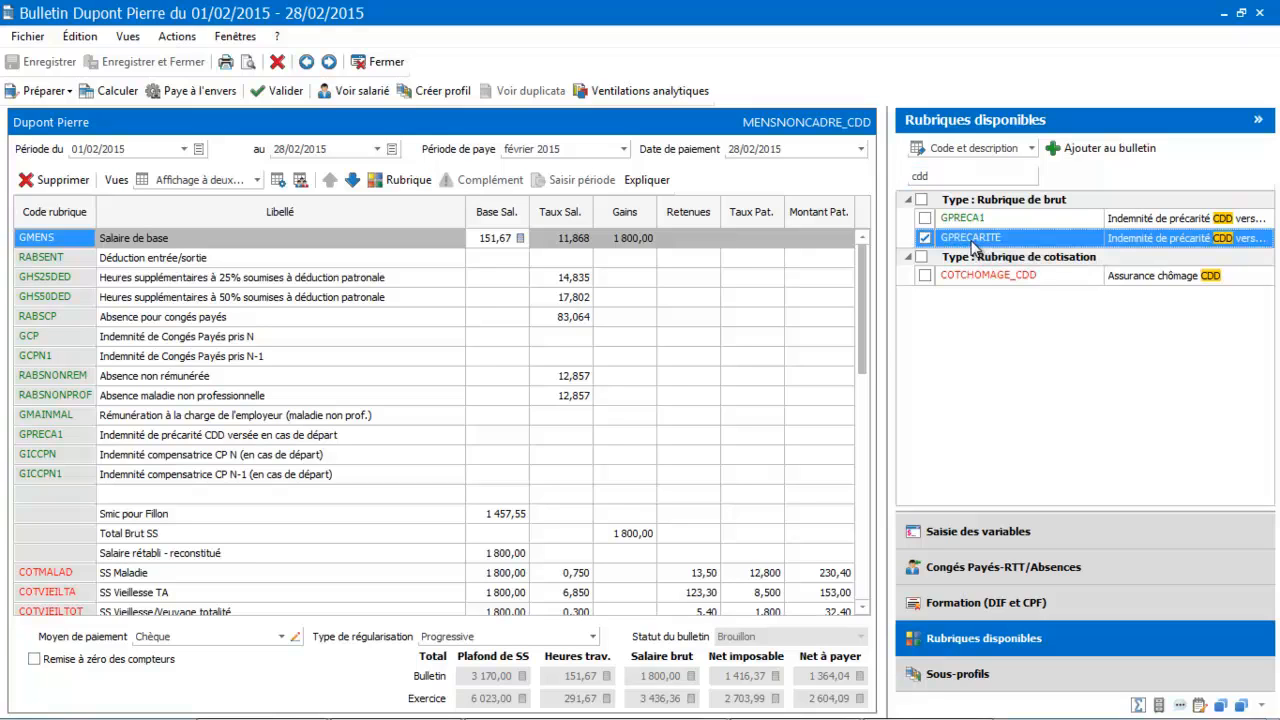
pyautogui.moveTo(975, 248); pyautogui.dragTo(146, 350)
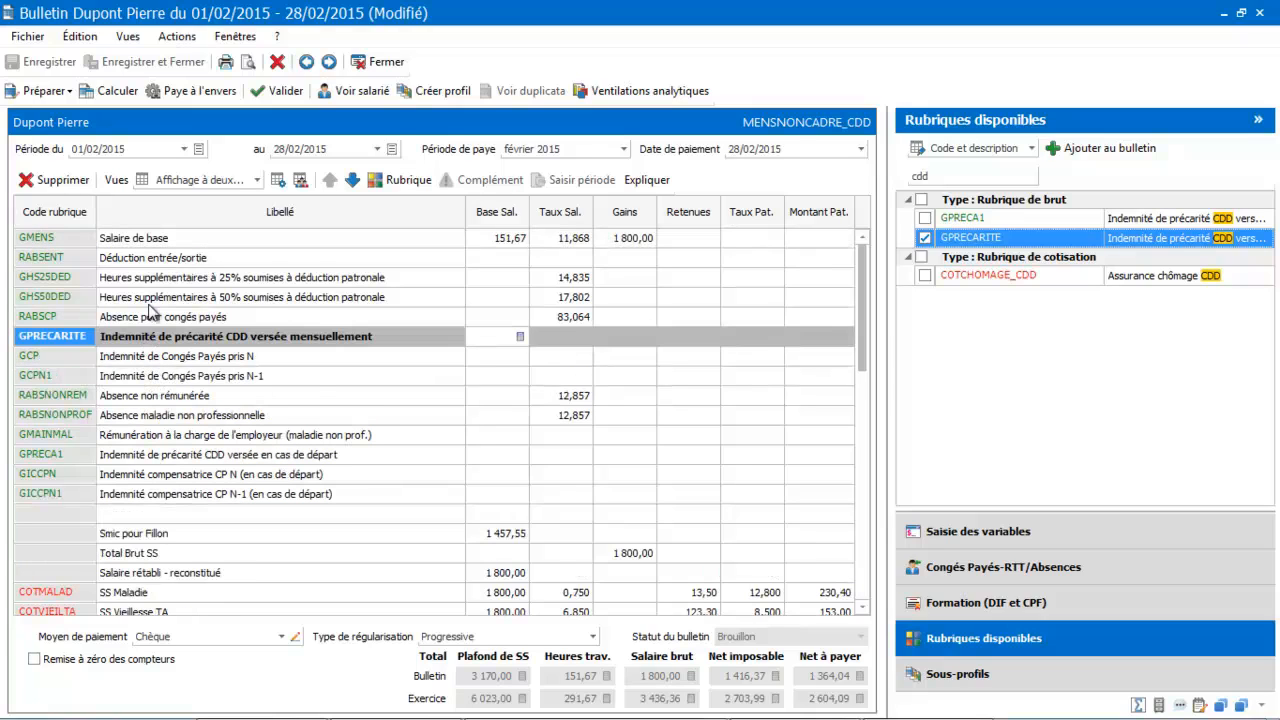
pyautogui.click(117, 92)
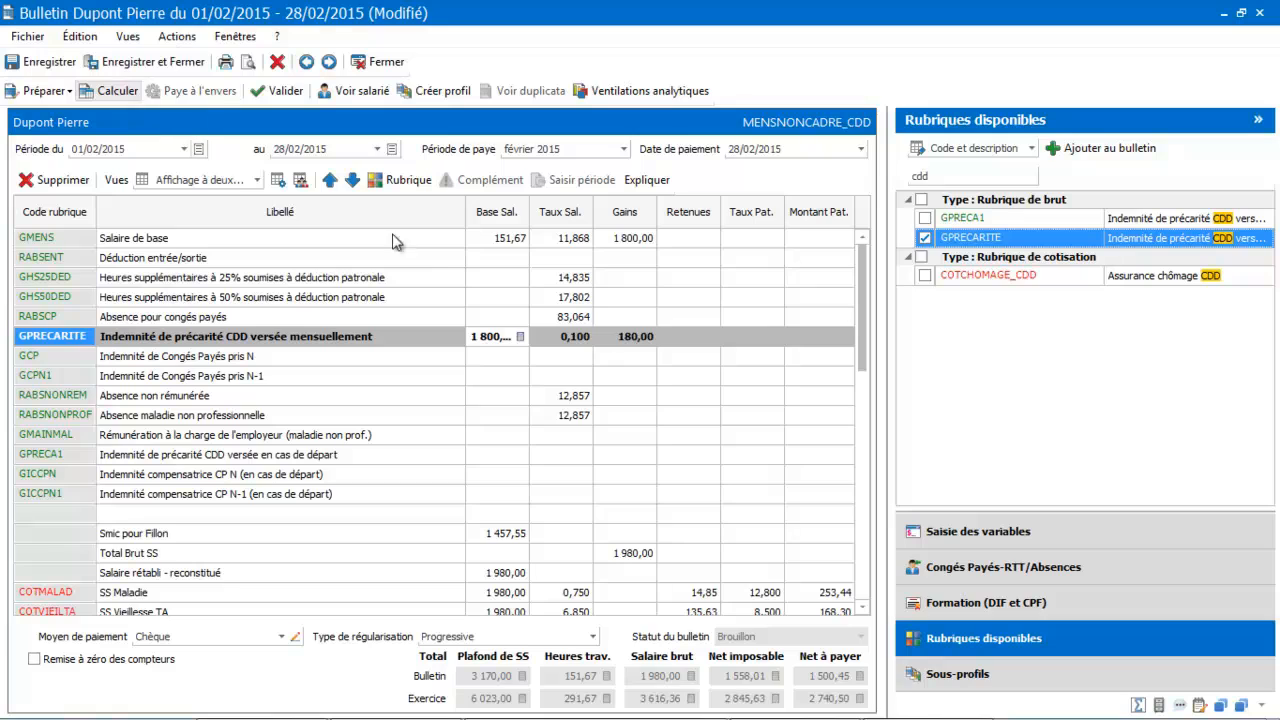
# Find the GINDCP item with "indemnité", add it directly below GPRECARITE, recalculate, and save and close the payslip.
pyautogui.click(975, 178)
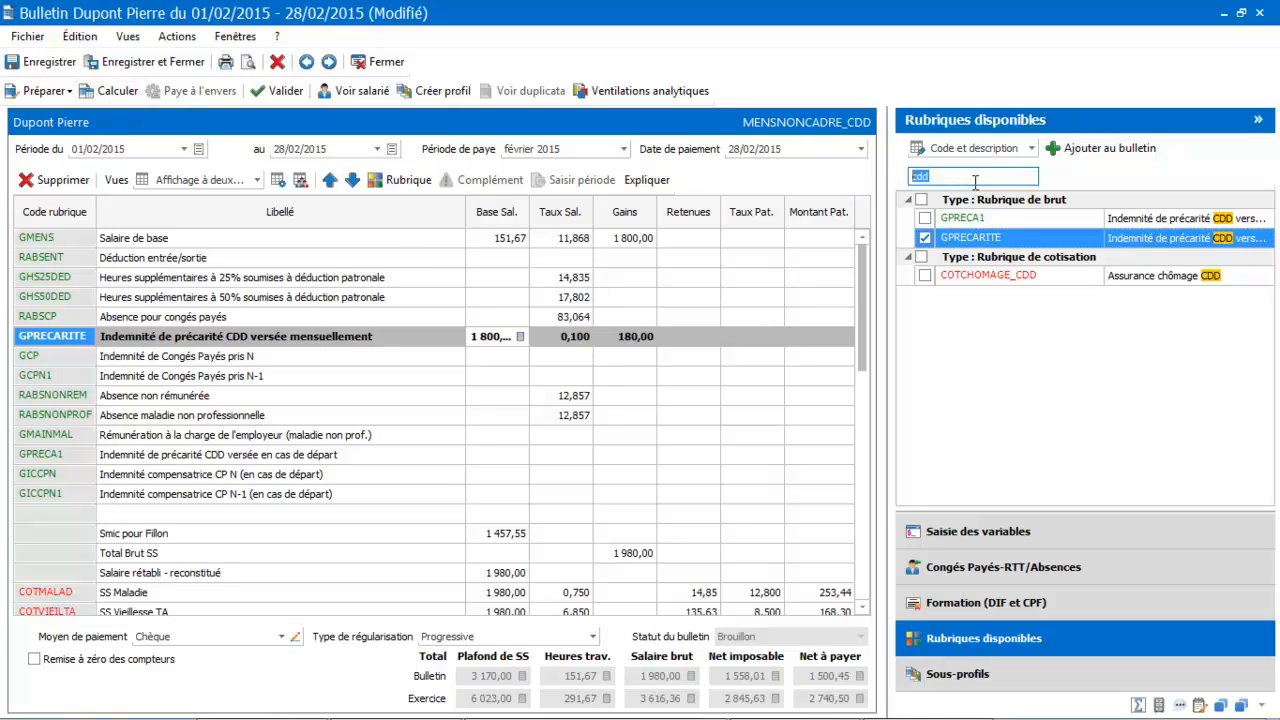
pyautogui.write('INDEMNité')
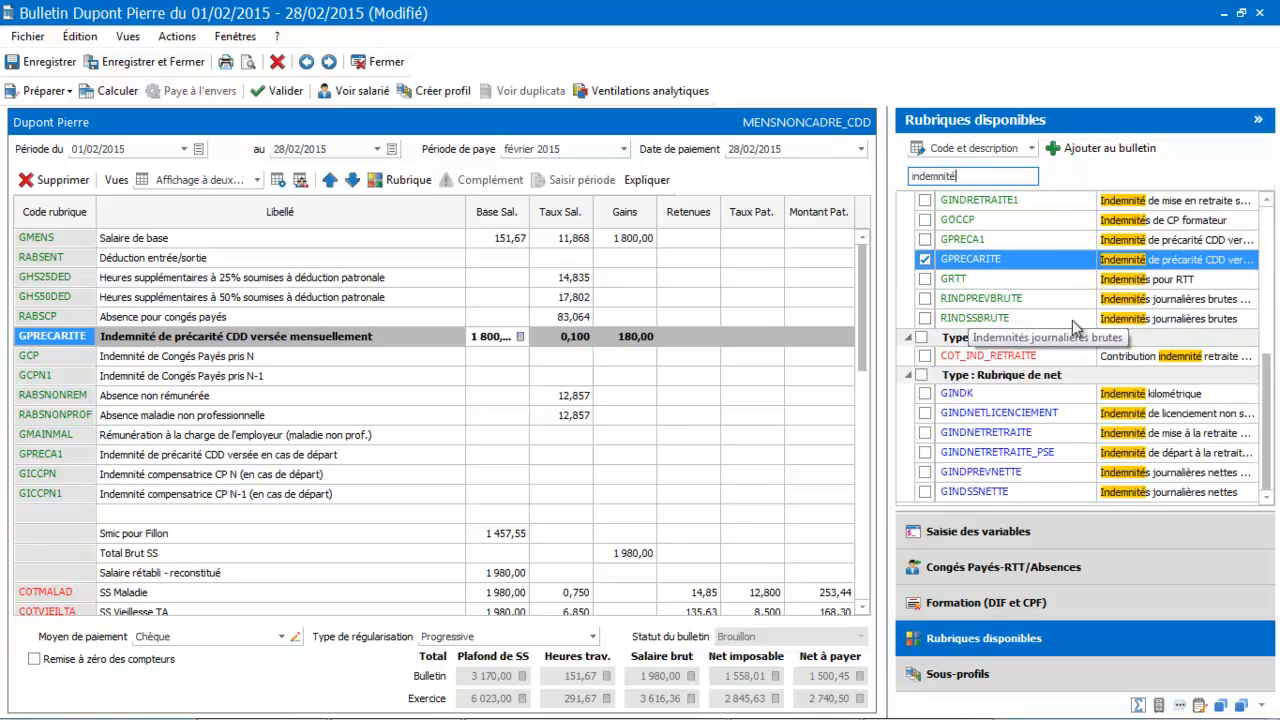
pyautogui.moveTo(1276, 381); pyautogui.dragTo(1266, 212)
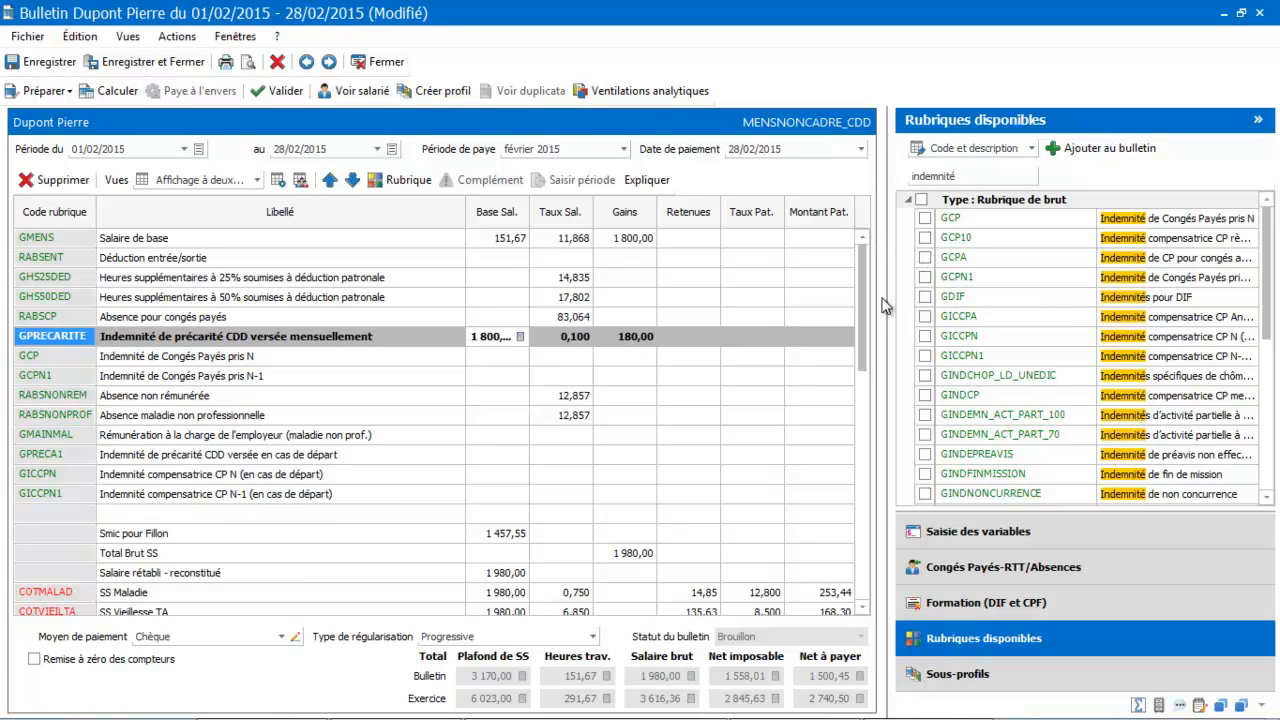
pyautogui.moveTo(886, 298); pyautogui.dragTo(722, 286)
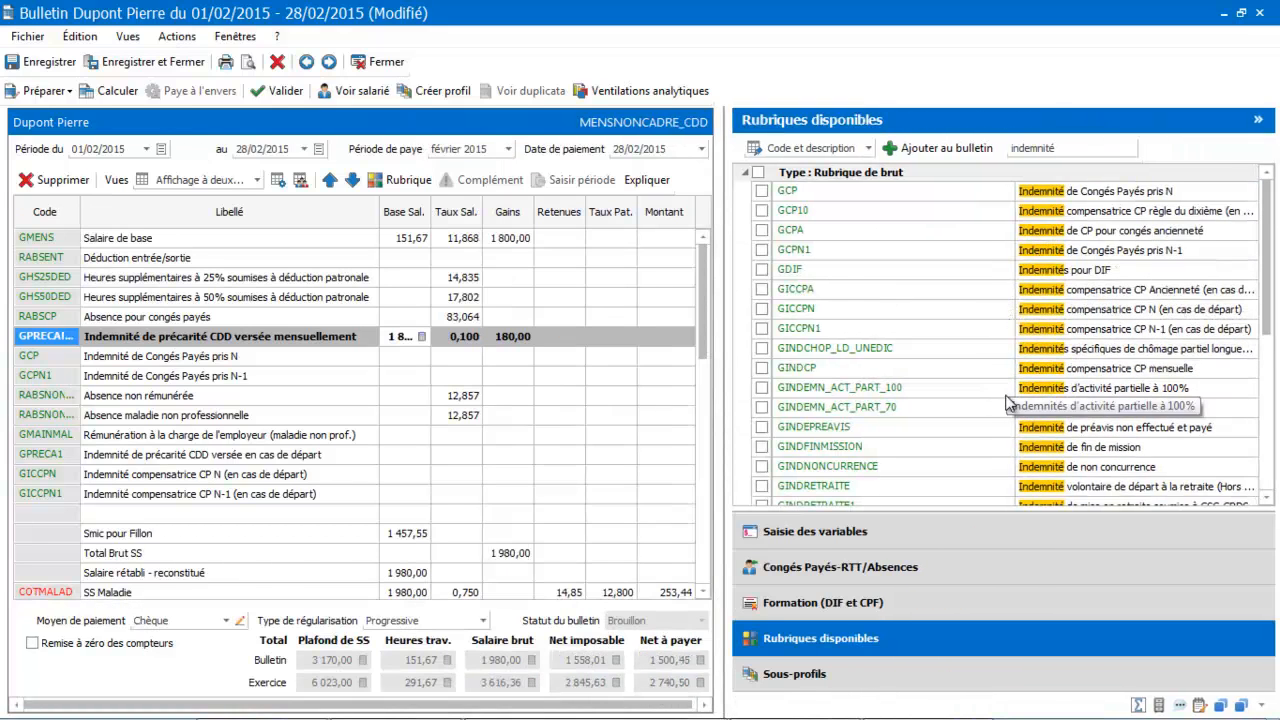
pyautogui.click(906, 372)
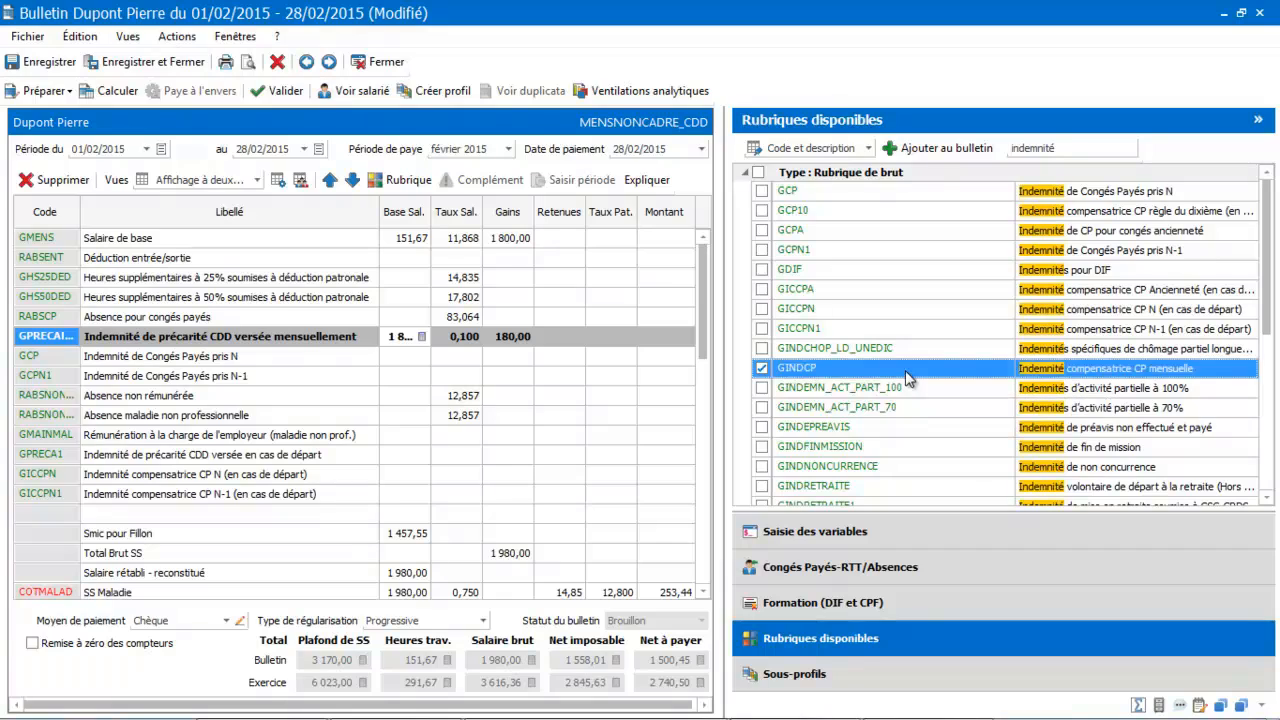
pyautogui.moveTo(905, 370); pyautogui.dragTo(228, 362)
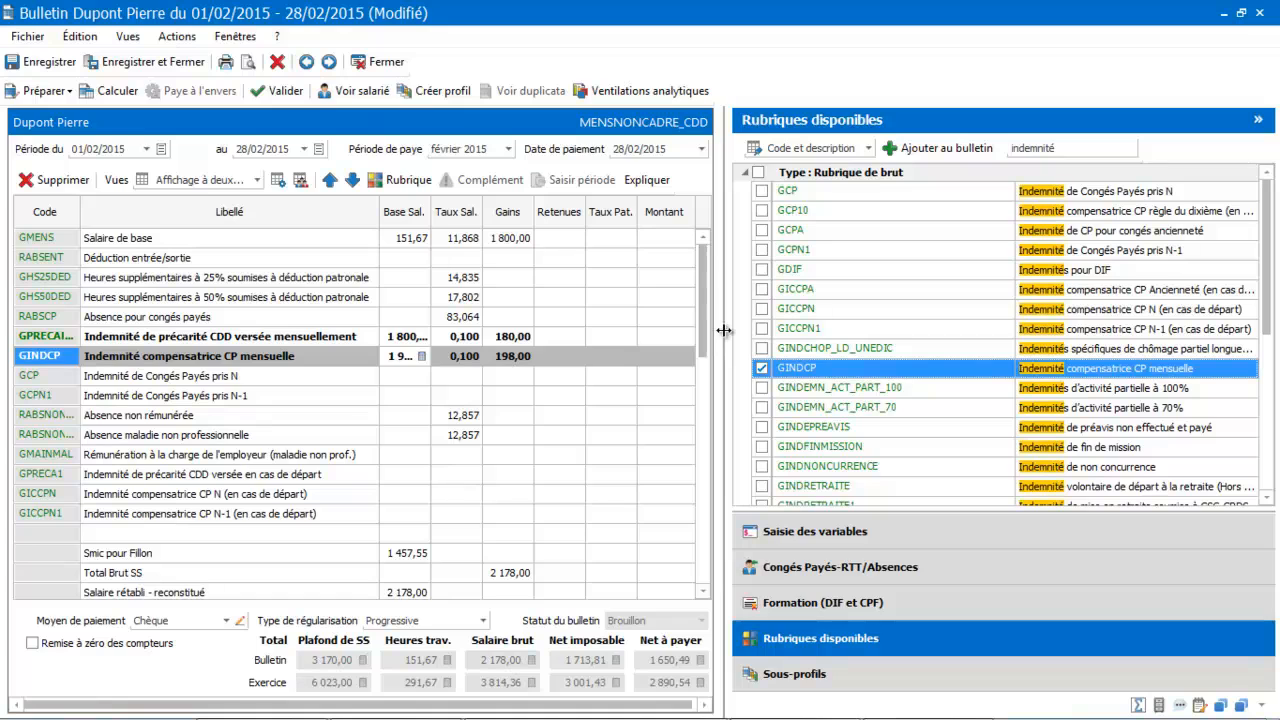
pyautogui.moveTo(723, 330); pyautogui.dragTo(868, 330)
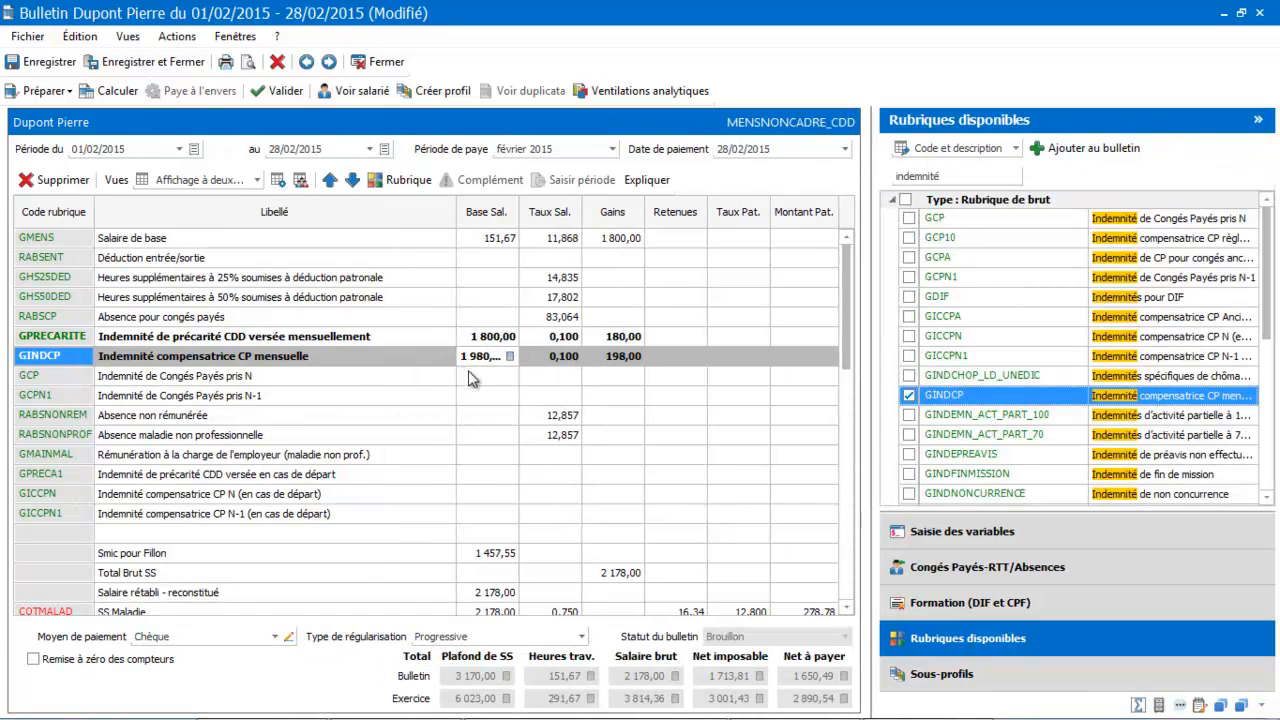
pyautogui.click(406, 392)
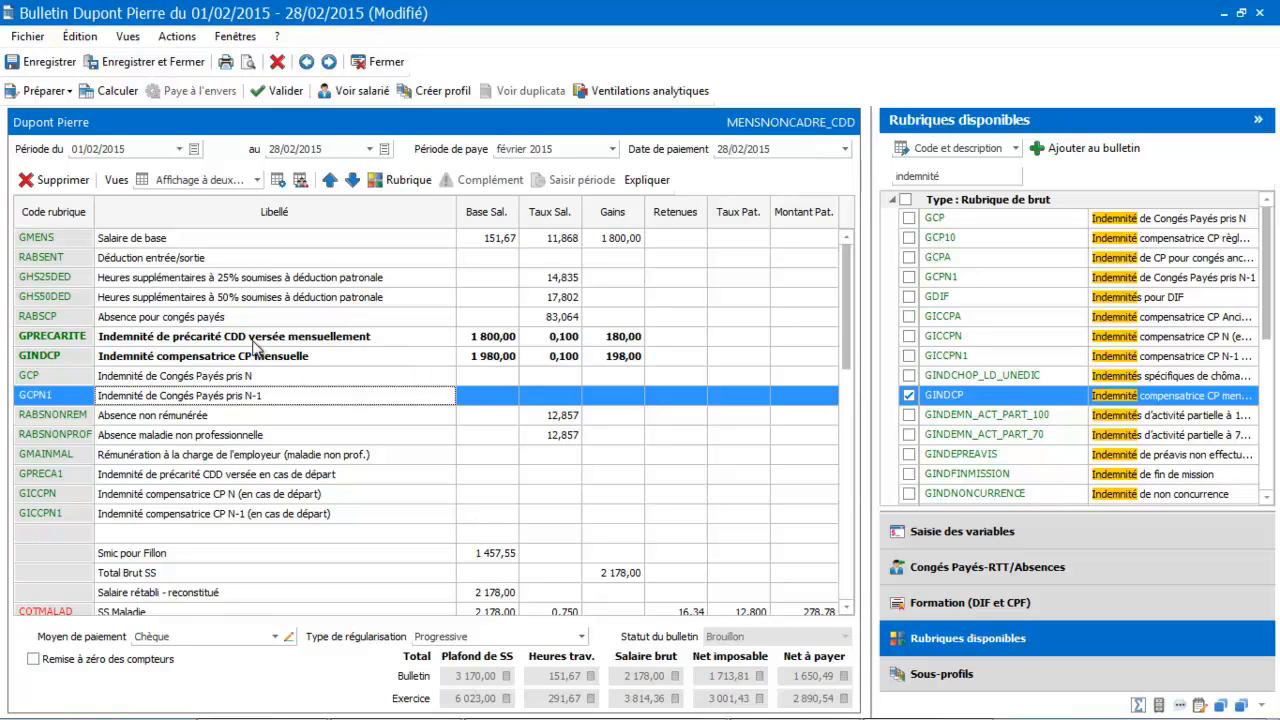
pyautogui.click(155, 57)
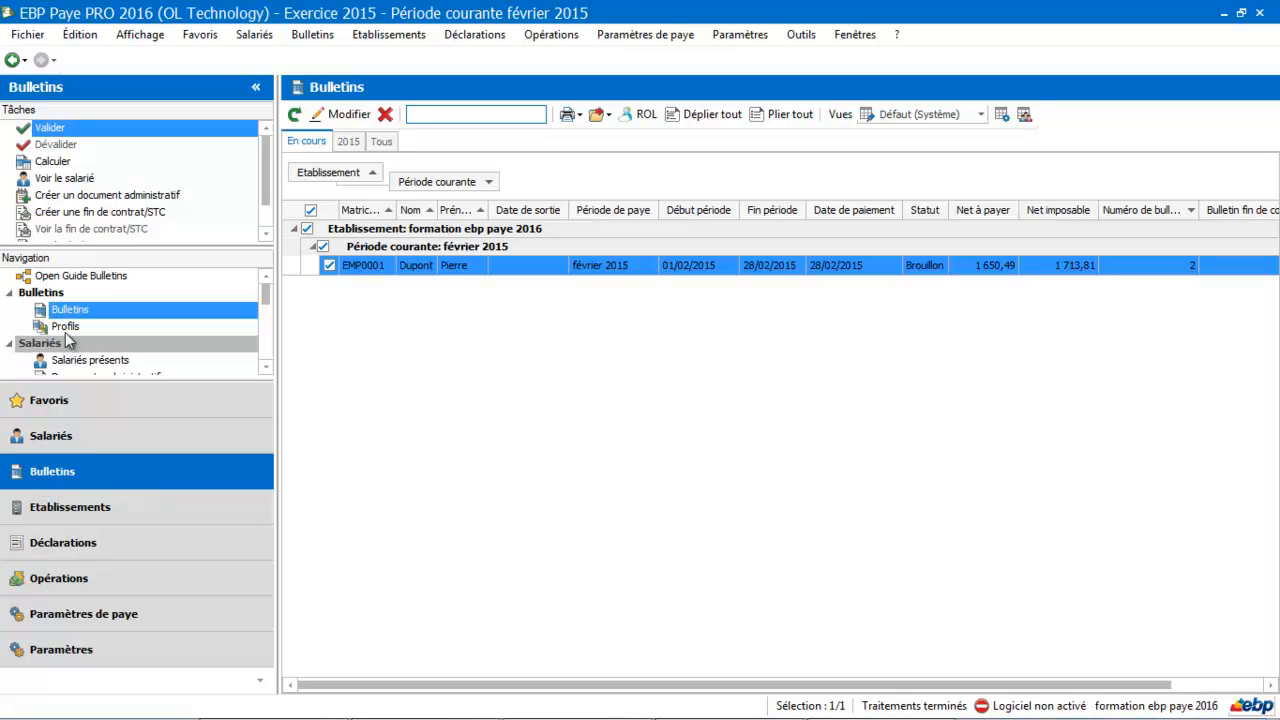
# Find the MENSNONCADRE_CDD profile in the profile list with "cdd" and duplicate it.
pyautogui.click(63, 326)
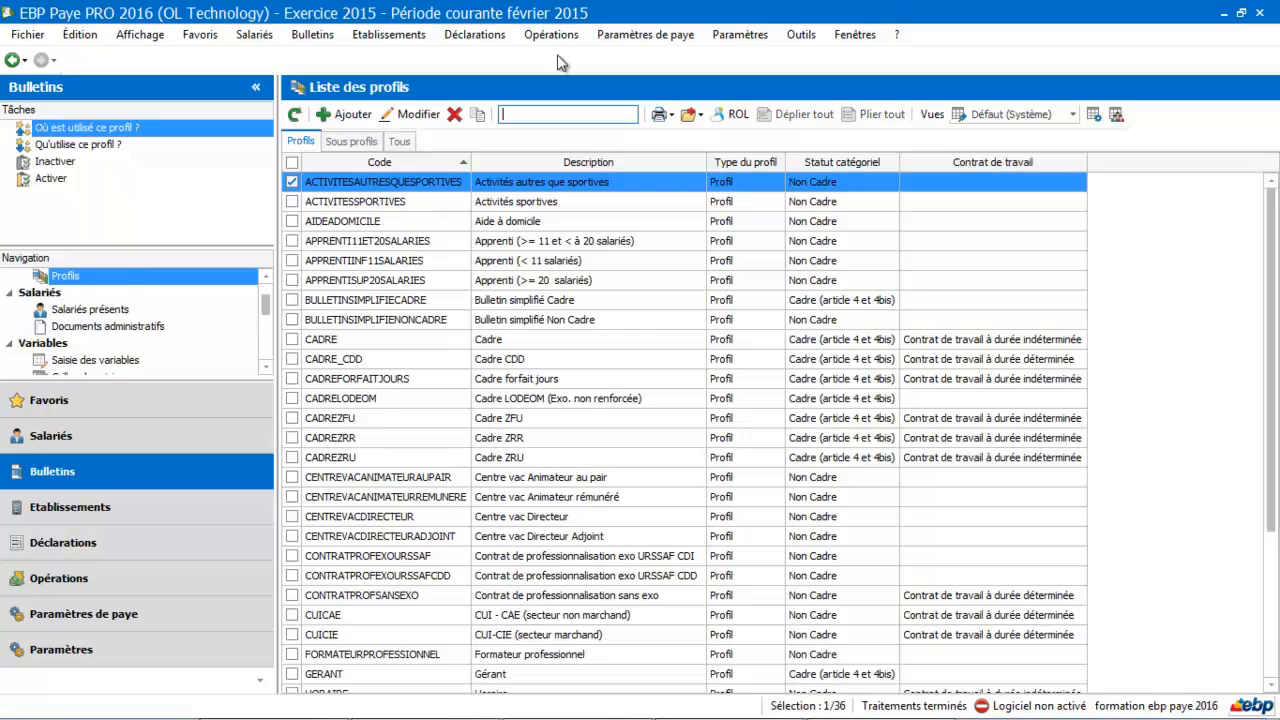
pyautogui.write('cdd')
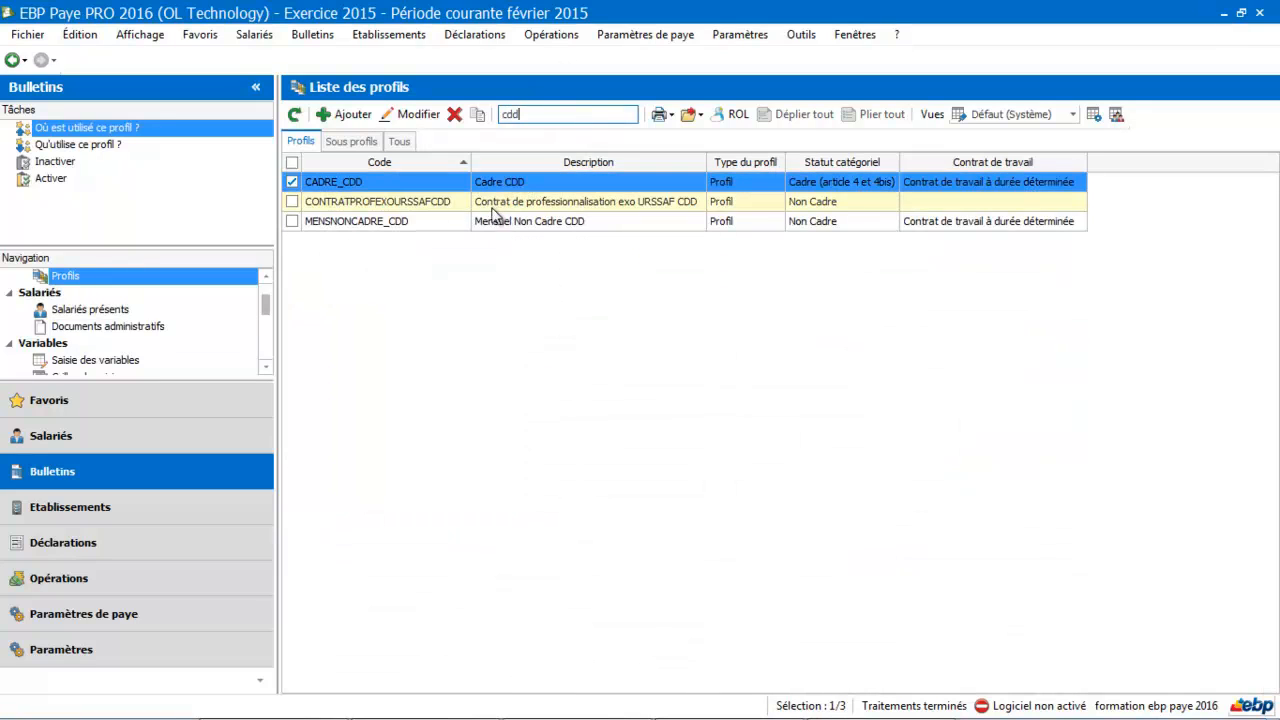
pyautogui.click(487, 228)
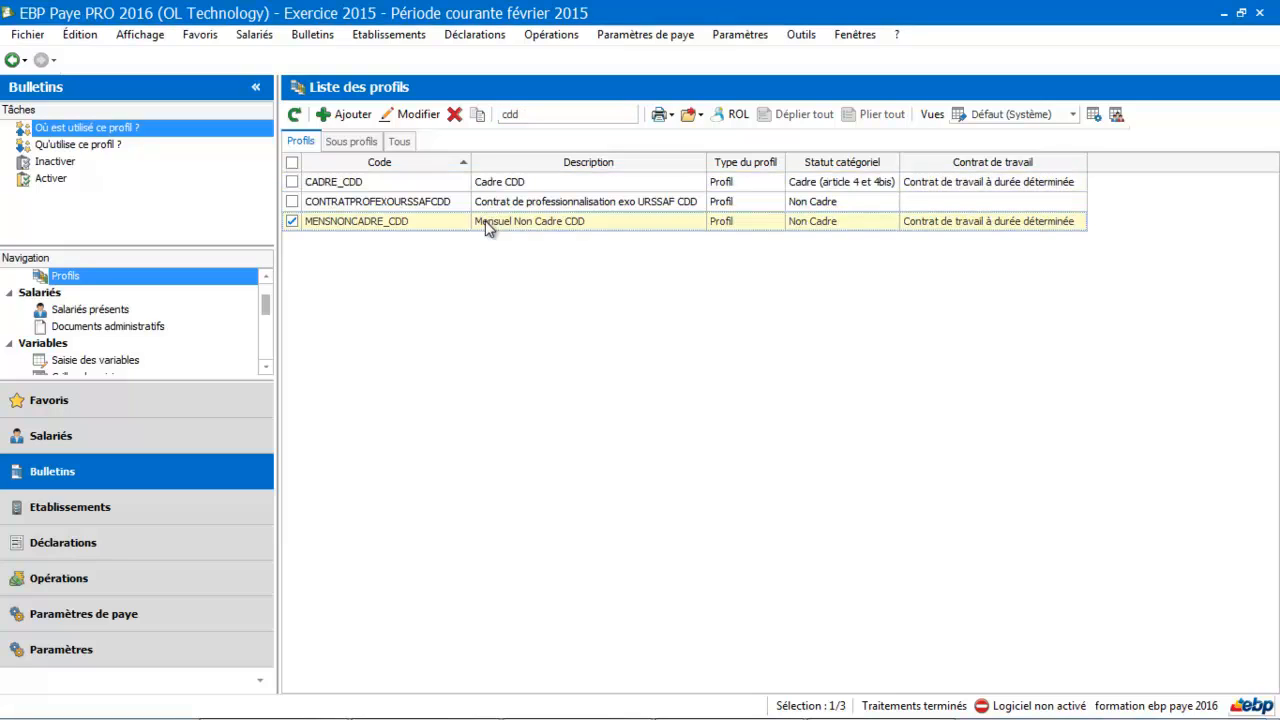
pyautogui.click(480, 117)
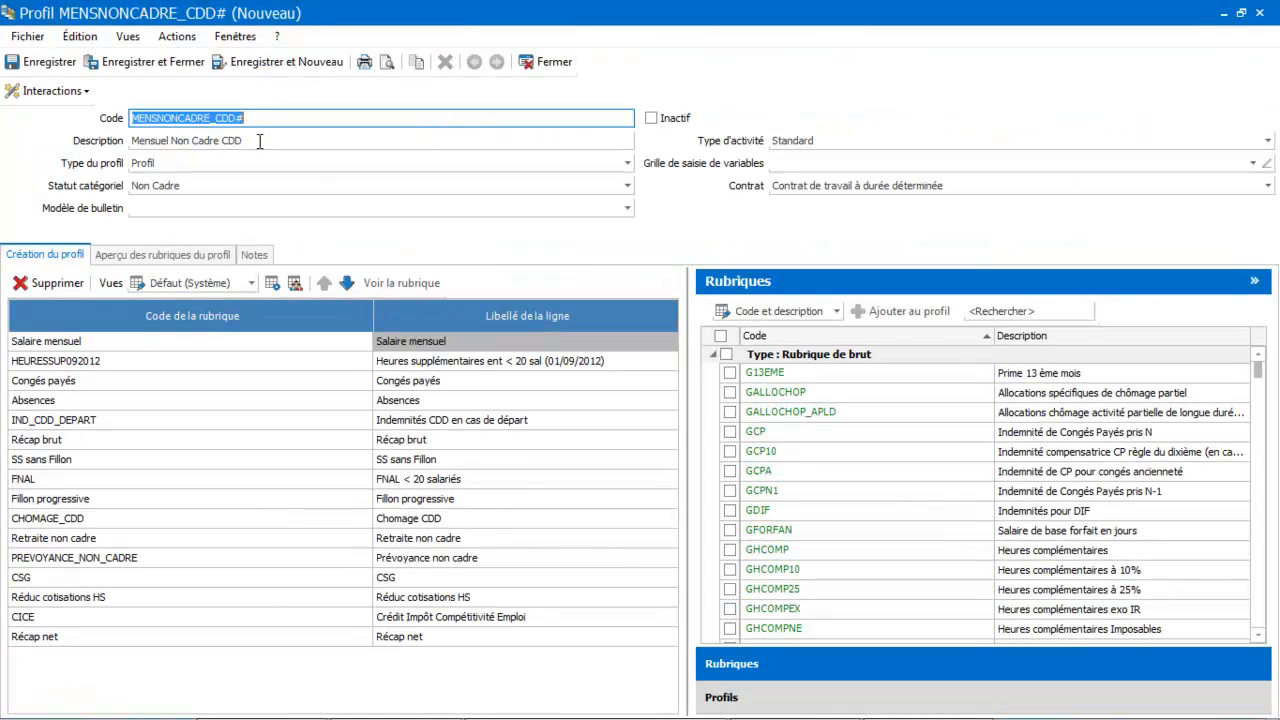
# Set the duplicated profile's description to "cdd non cadre indem mens".
pyautogui.click(259, 141)
pyautogui.click(259, 141)
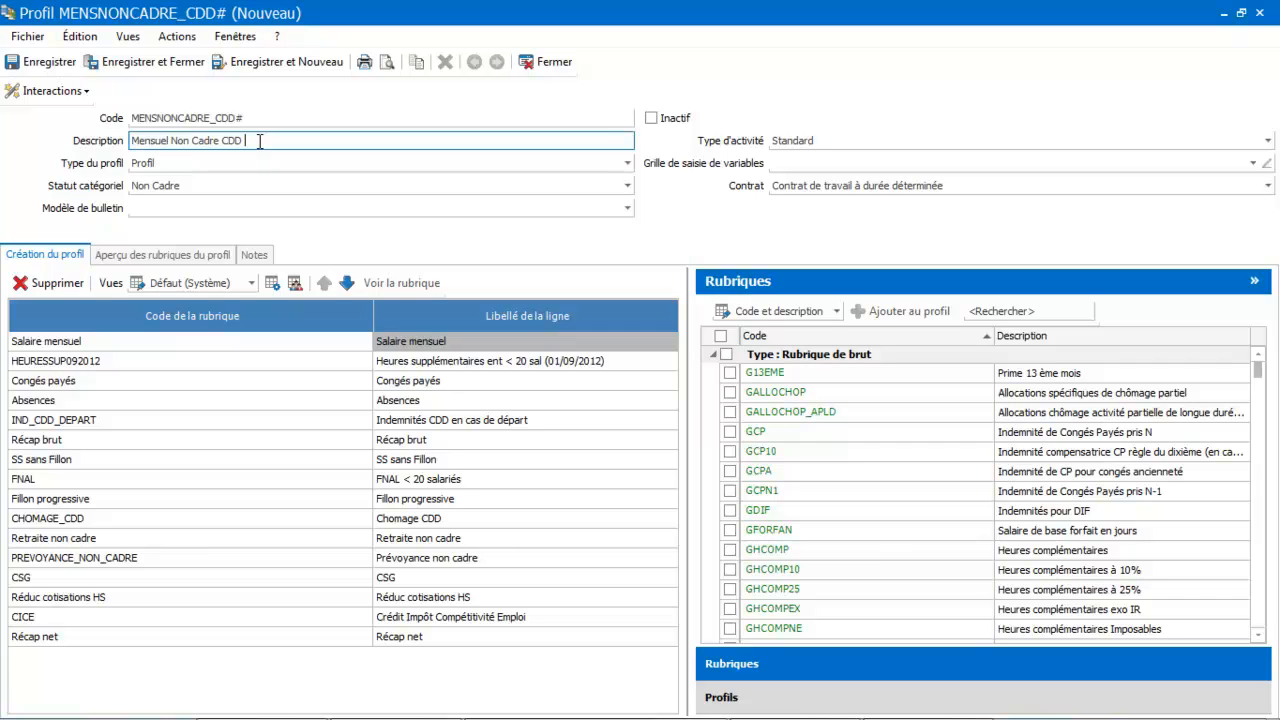
pyautogui.write('M')
pyautogui.press('BackSpace')
pyautogui.press('BackSpace')
pyautogui.press('BackSpace')
pyautogui.press('BackSpace')
pyautogui.press('BackSpace')
pyautogui.press('BackSpace')
pyautogui.press('BackSpace')
pyautogui.press('BackSpace')
pyautogui.press('BackSpace')
pyautogui.press('BackSpace')
pyautogui.press('BackSpace')
pyautogui.press('BackSpace')
pyautogui.press('BackSpace')
pyautogui.press('BackSpace')
pyautogui.press('BackSpace')
pyautogui.press('BackSpace')
pyautogui.press('BackSpace')
pyautogui.press('BackSpace')
pyautogui.press('BackSpace')
pyautogui.press('BackSpace')
pyautogui.press('BackSpace')
pyautogui.press('BackSpace')
pyautogui.press('BackSpace')
pyautogui.write('cdd non cadre inde')
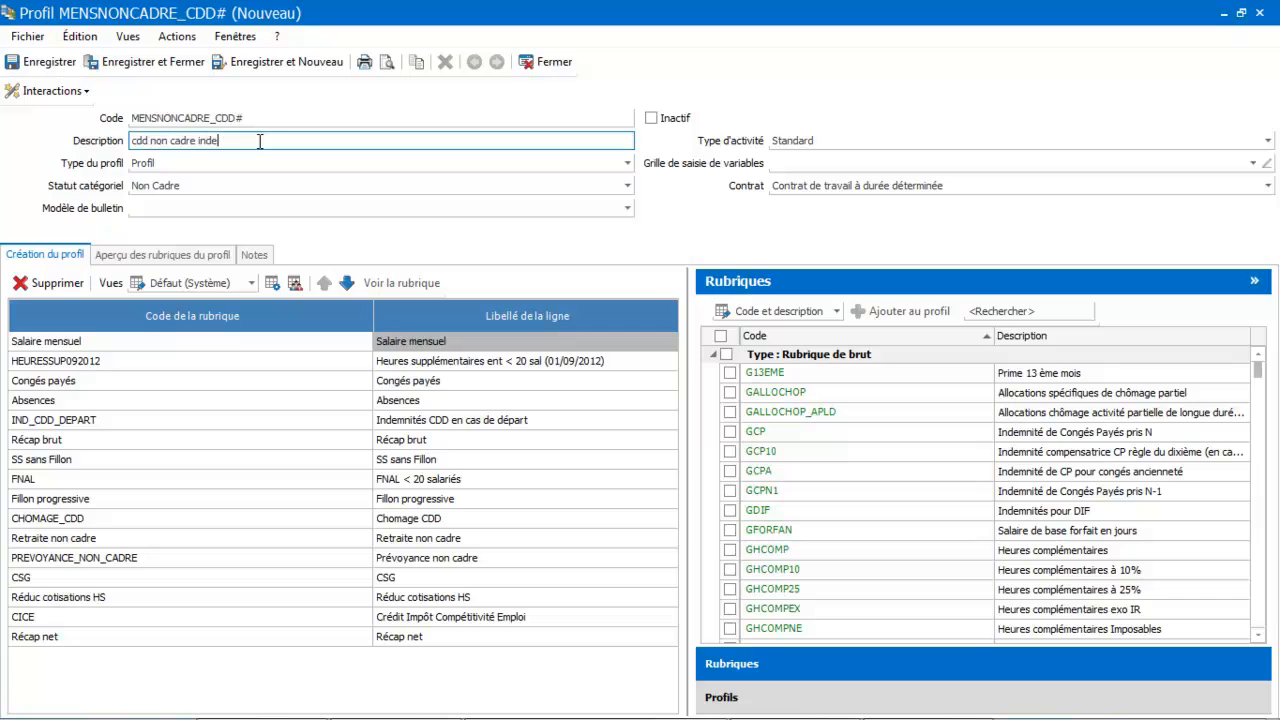
pyautogui.write('m mens')
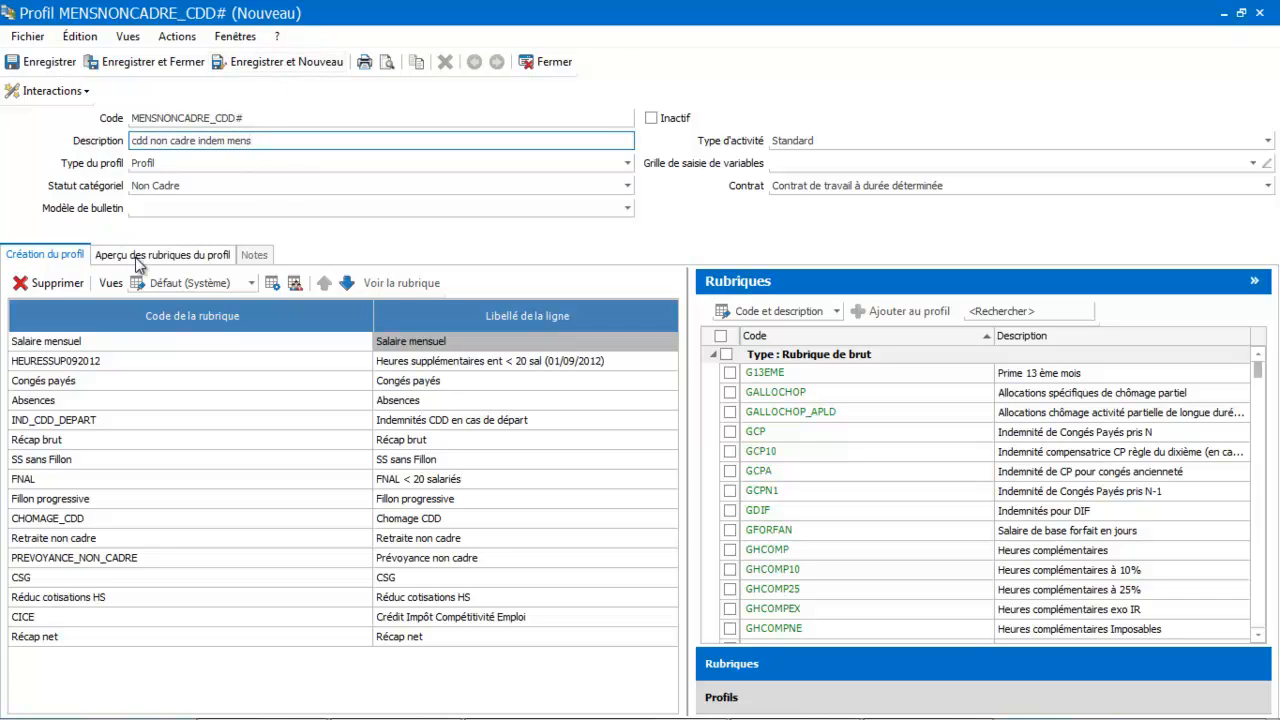
# Remove IND_CDD_DEPART from the profile and add GPRECARITE directly below Congés payés, finding it with "preca".
pyautogui.click(65, 424)
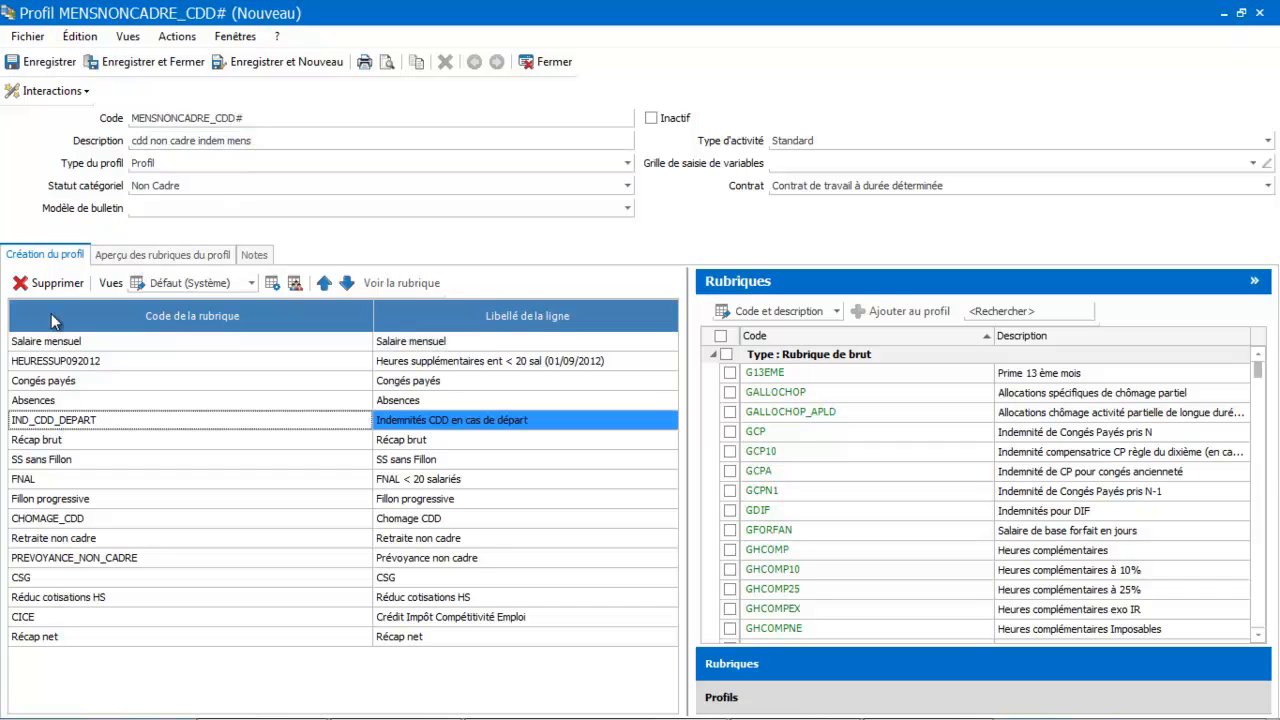
pyautogui.click(52, 284)
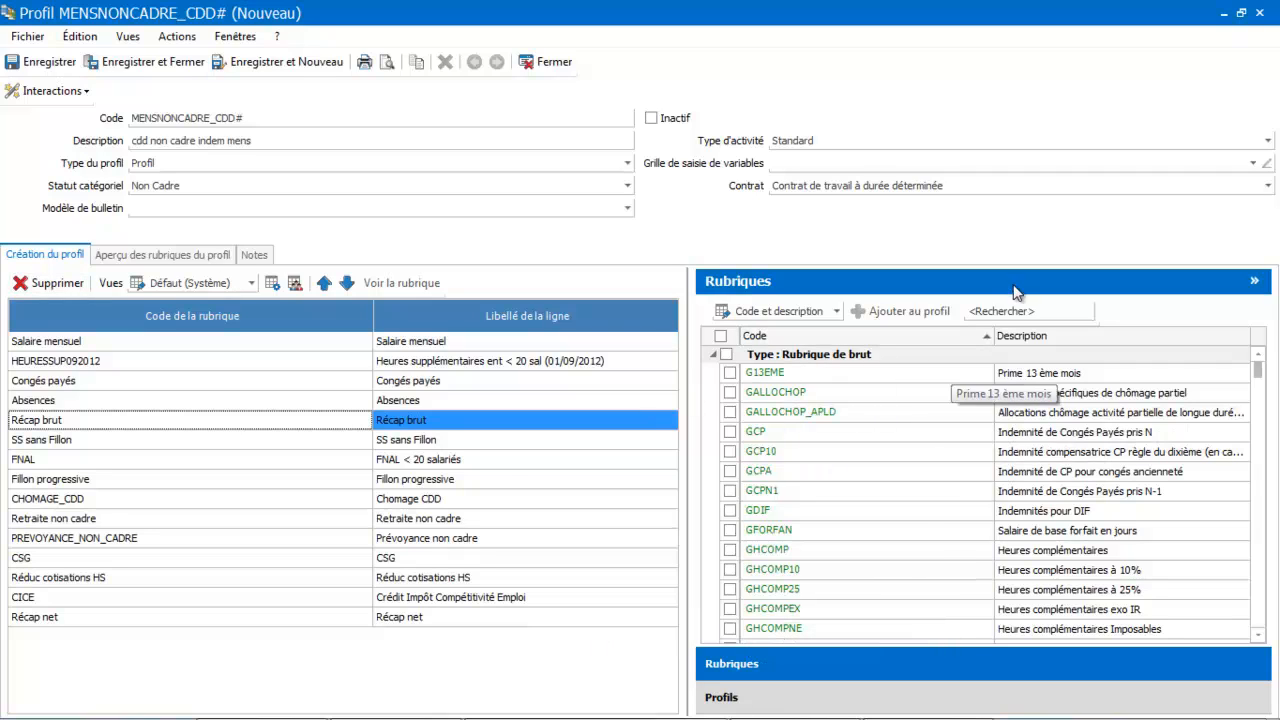
pyautogui.click(999, 312)
pyautogui.write('preca')
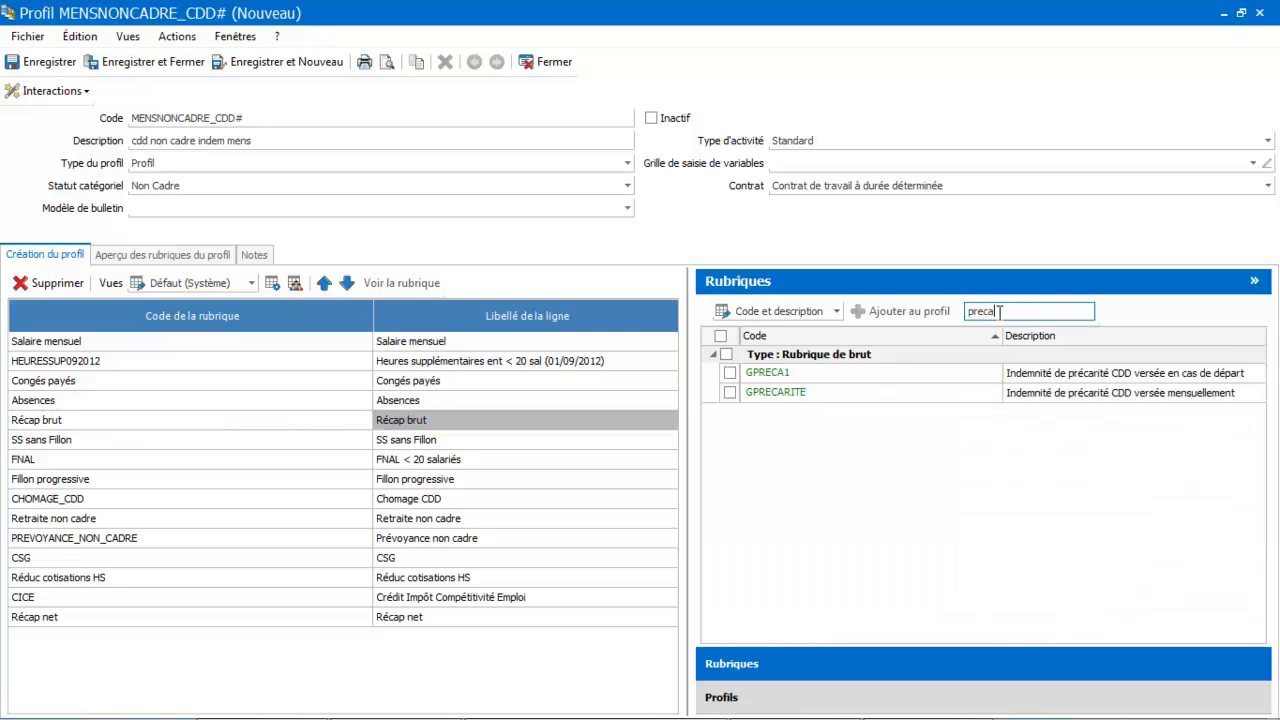
pyautogui.moveTo(933, 395); pyautogui.dragTo(215, 402)
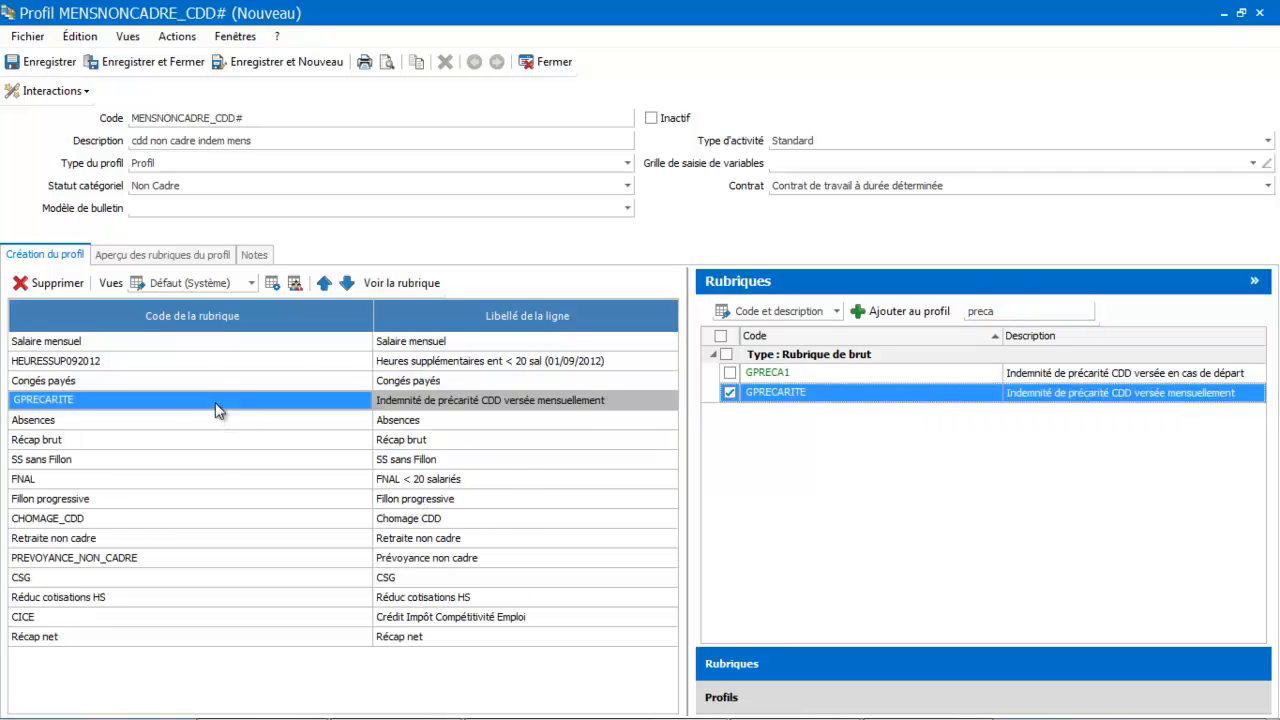
# Find the GINDCP item with "indemni", add it directly below GPRECARITE, and save and close the profile.
pyautogui.click(1034, 311)
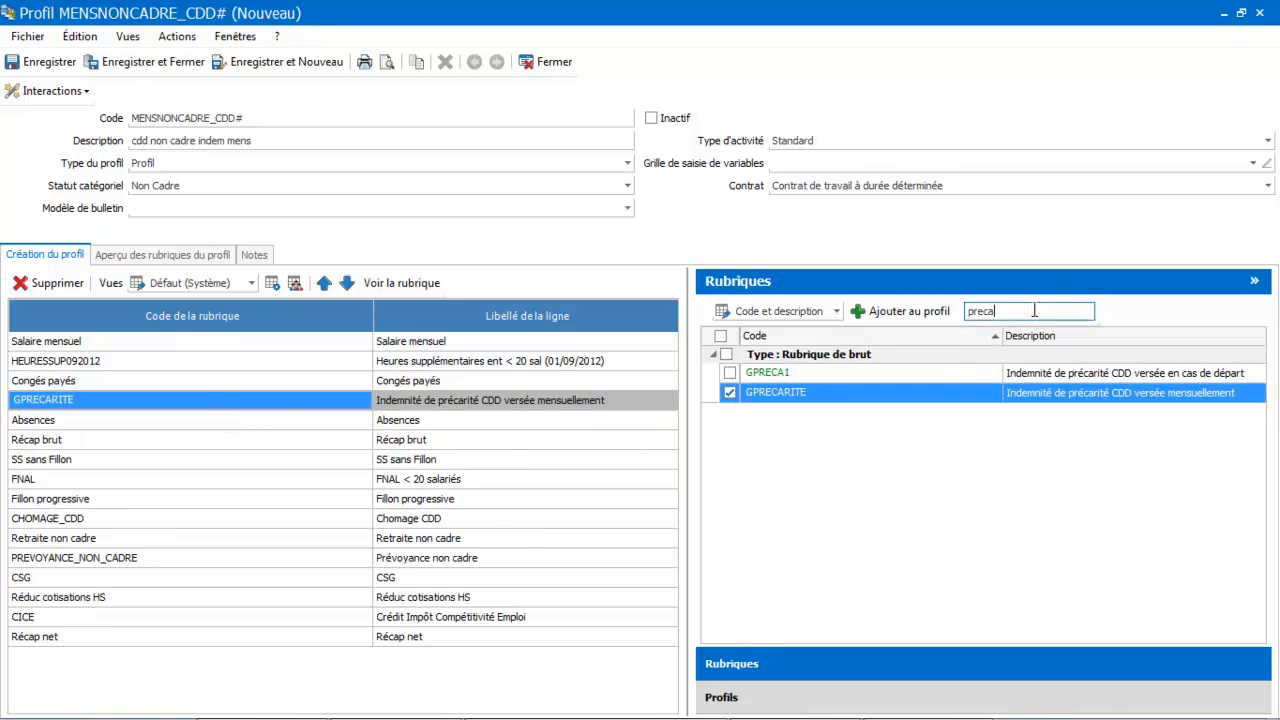
pyautogui.press('BackSpace')
pyautogui.write('indemnite')
pyautogui.press('BackSpace')
pyautogui.press('BackSpace')
pyautogui.moveTo(895, 552); pyautogui.dragTo(183, 423)
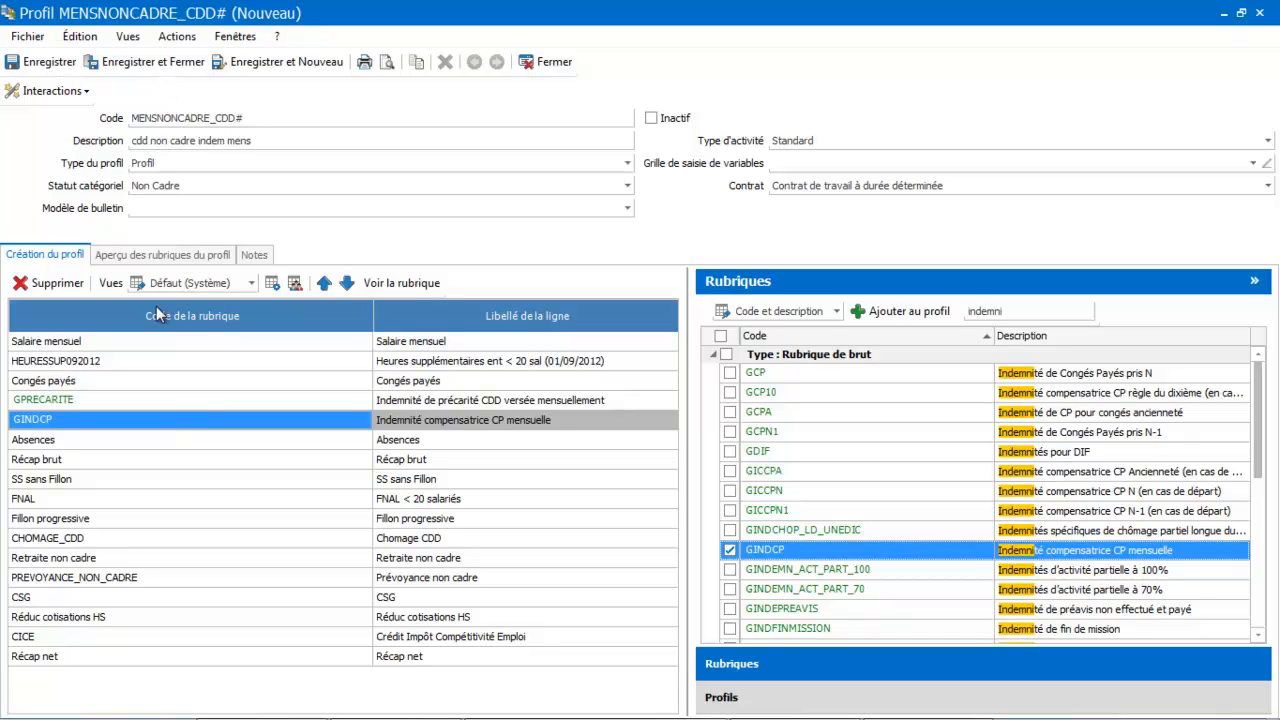
pyautogui.click(160, 62)
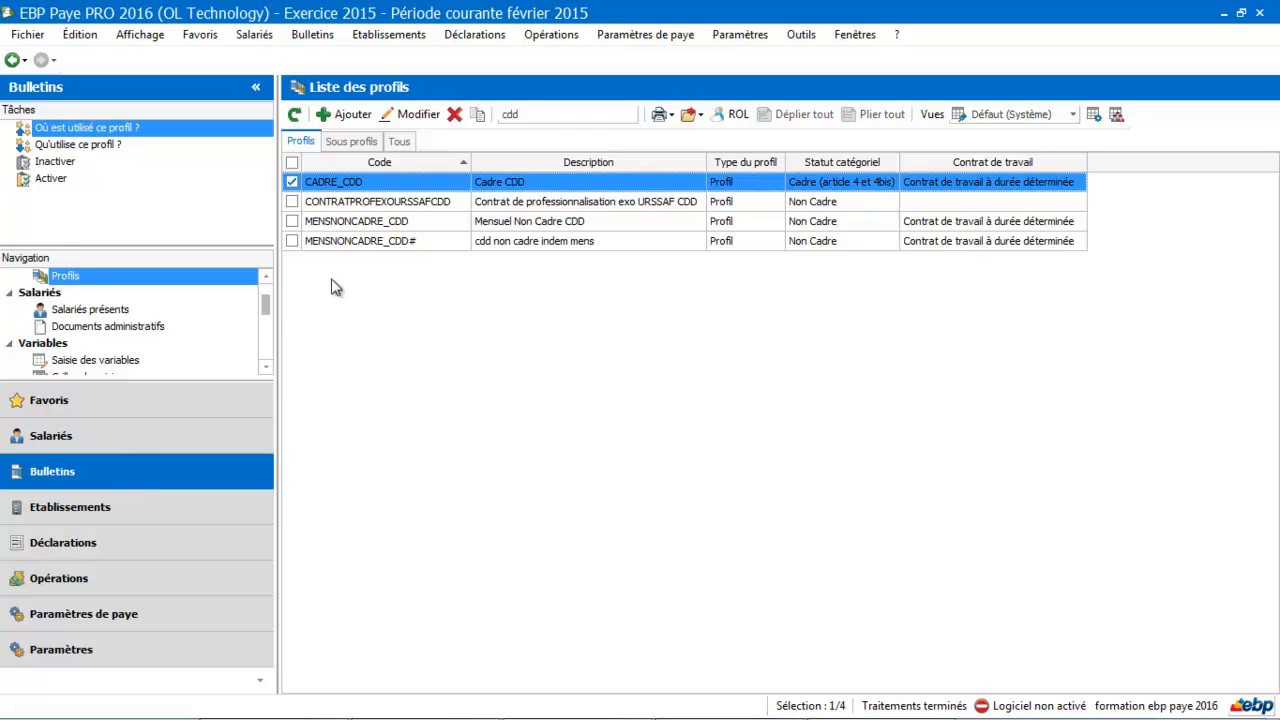
# Open the employee's record from the February 2015 payslip, assign the "cdd non cadre indem mens" profile, and save and close the record.
pyautogui.moveTo(266, 307); pyautogui.dragTo(266, 291)
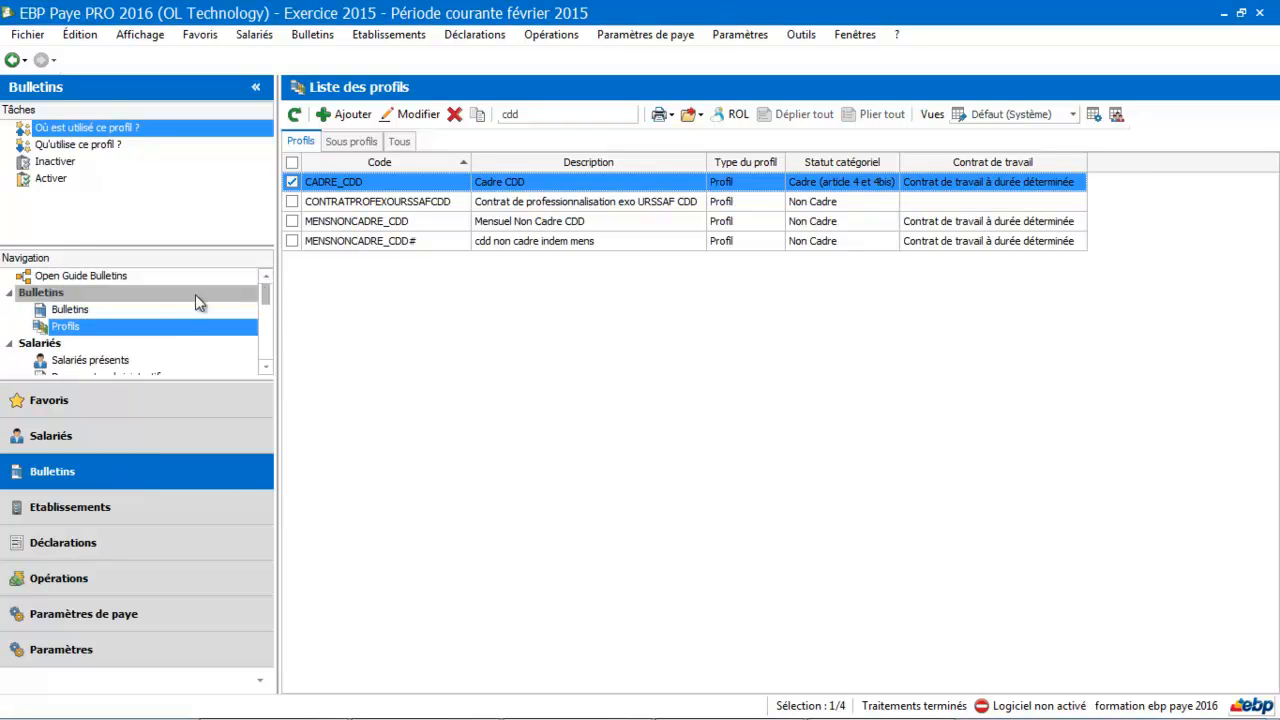
pyautogui.click(158, 313)
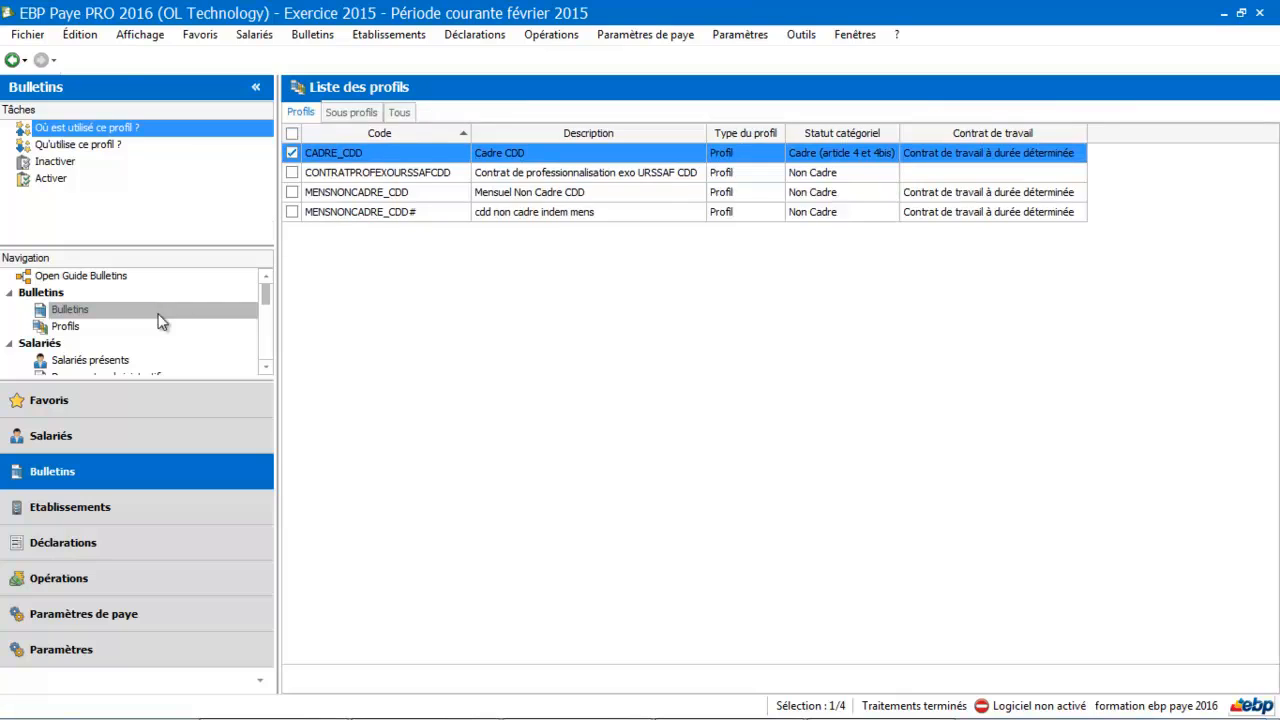
pyautogui.doubleClick(434, 266)
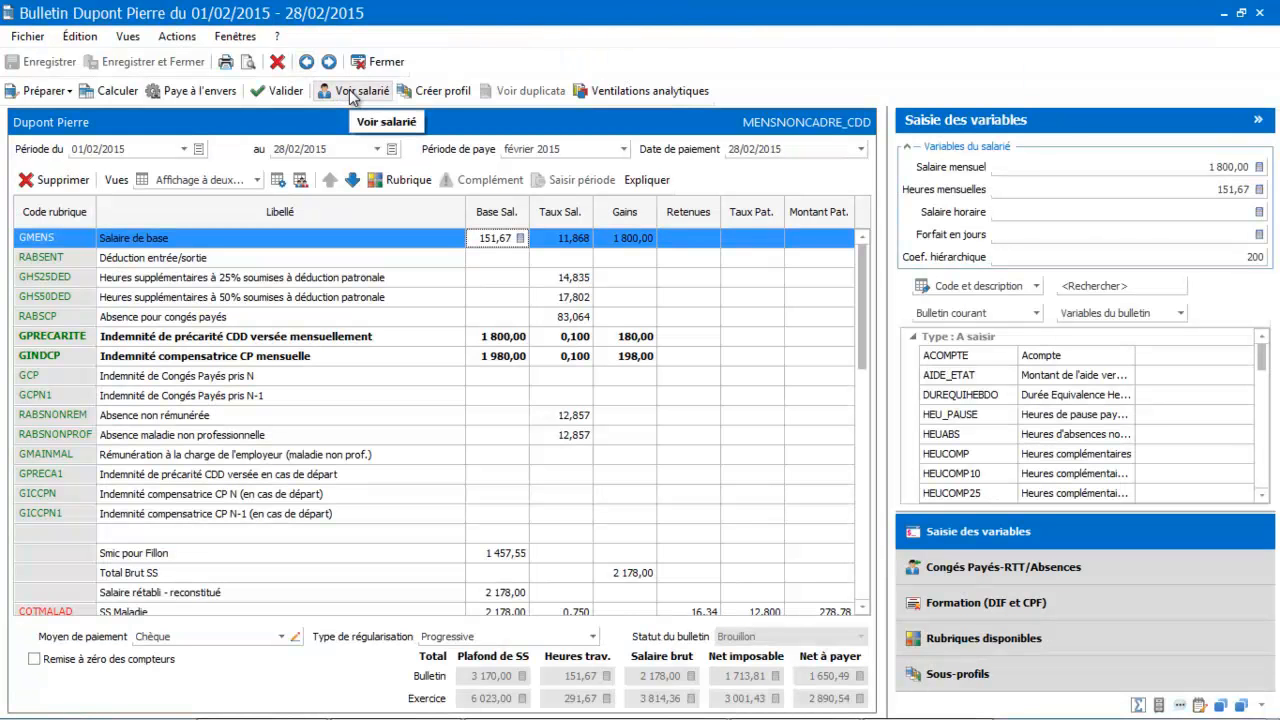
pyautogui.click(349, 91)
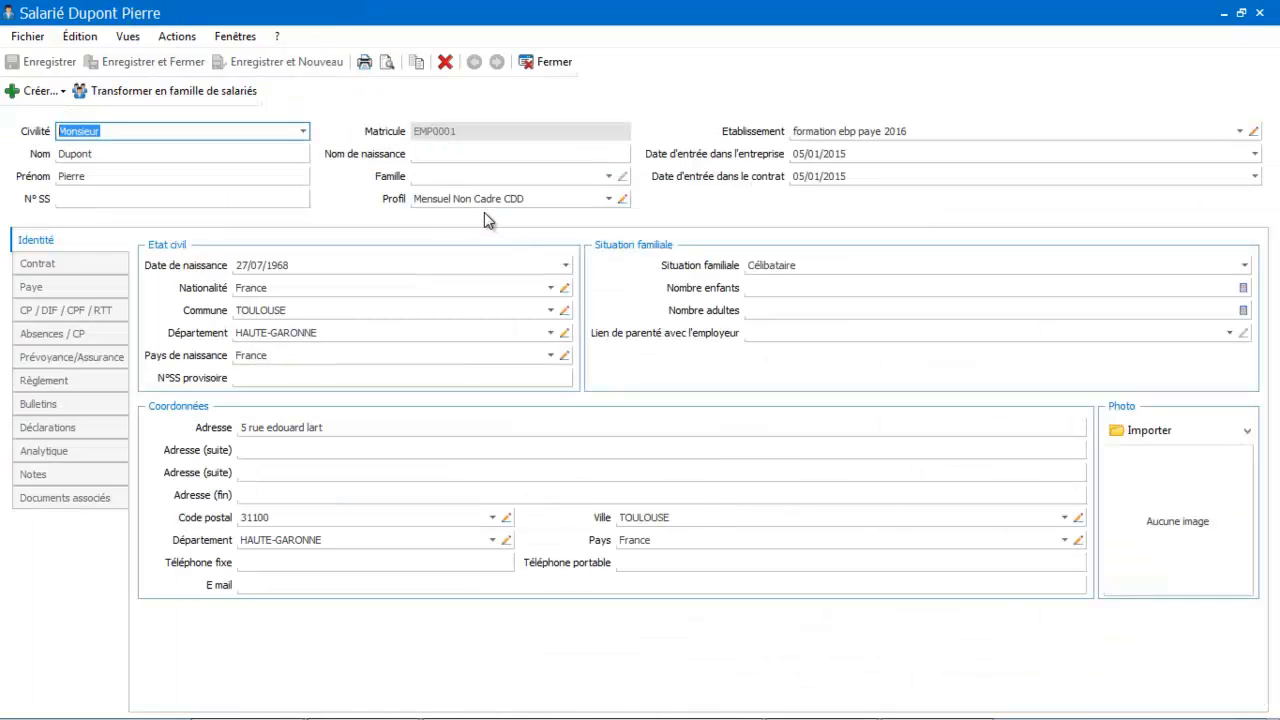
pyautogui.click(608, 199)
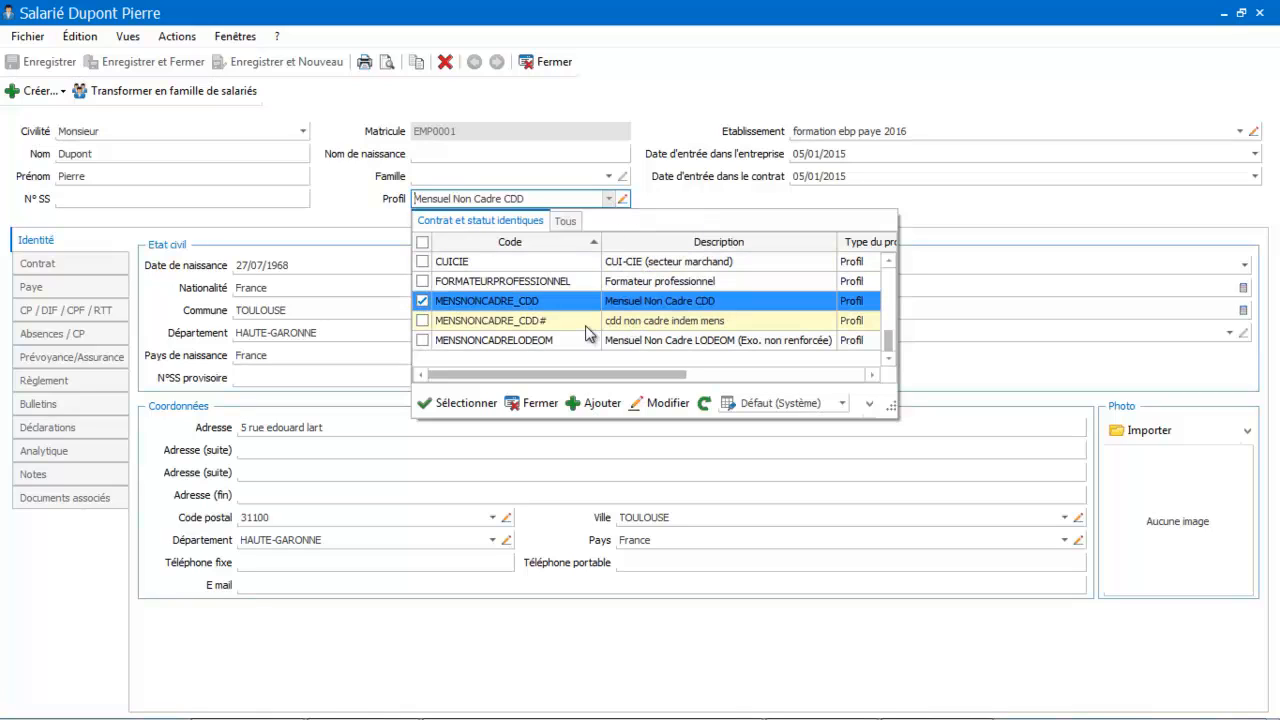
pyautogui.click(554, 321)
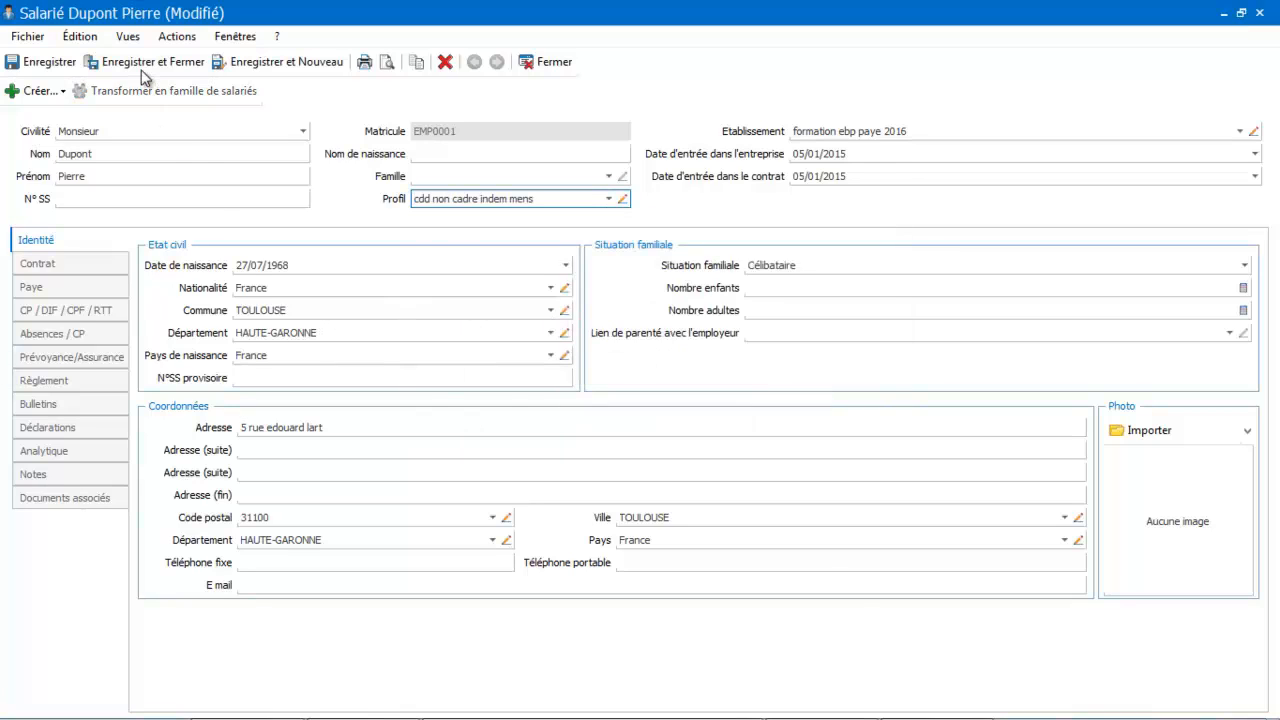
pyautogui.click(141, 63)
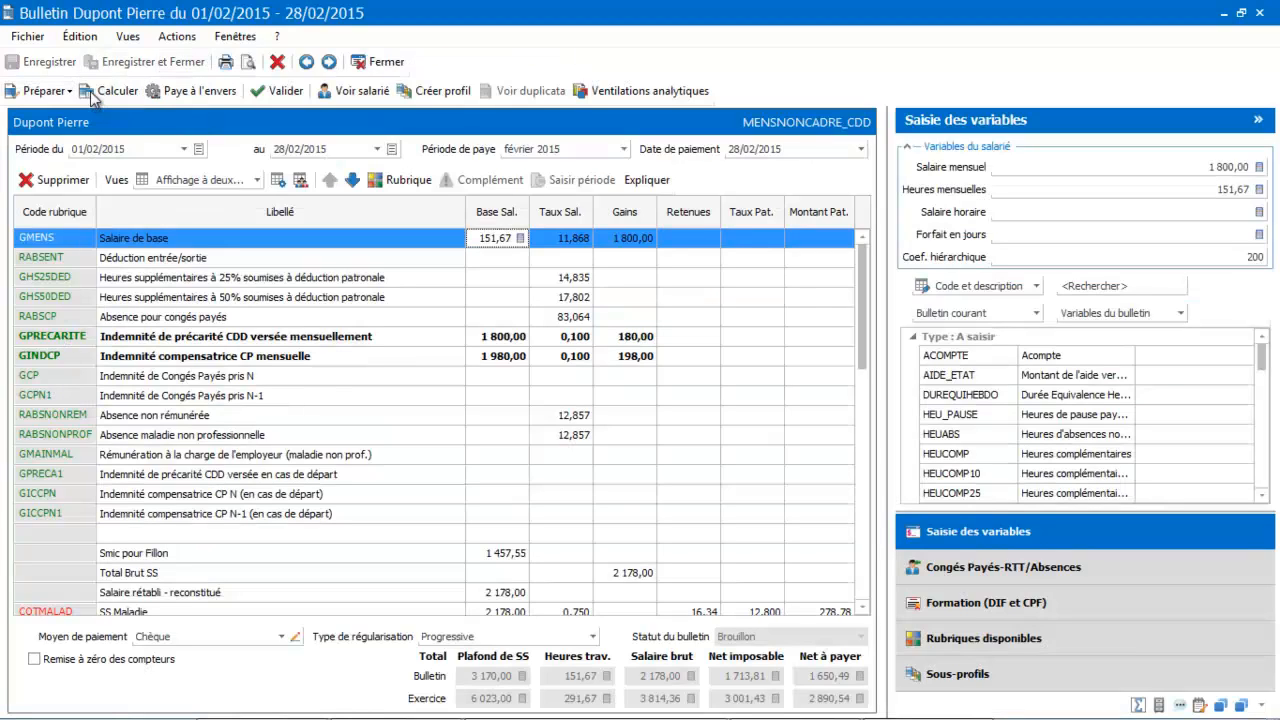
# Prepare the February 2015 payslip again from the employee's newly assigned profile and review its contribution lines down to Assurance chômage CDD.
pyautogui.click(45, 90)
pyautogui.click(46, 130)
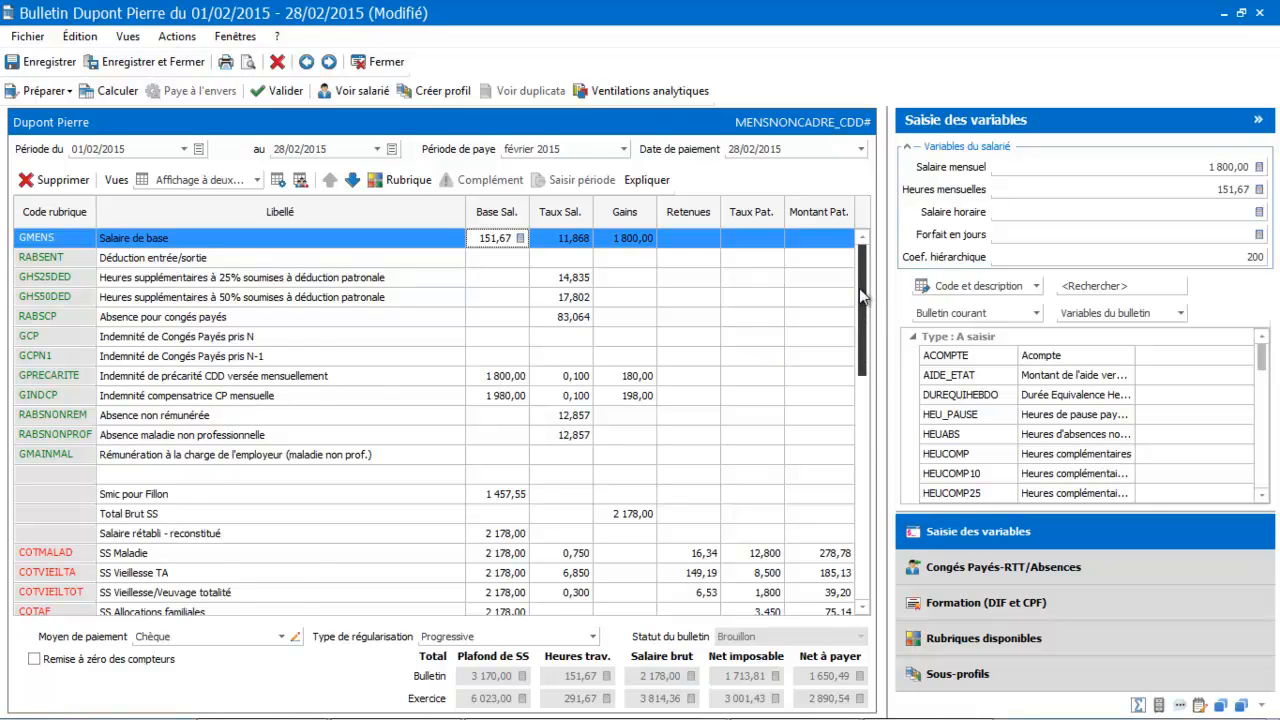
pyautogui.moveTo(859, 288); pyautogui.dragTo(842, 398)
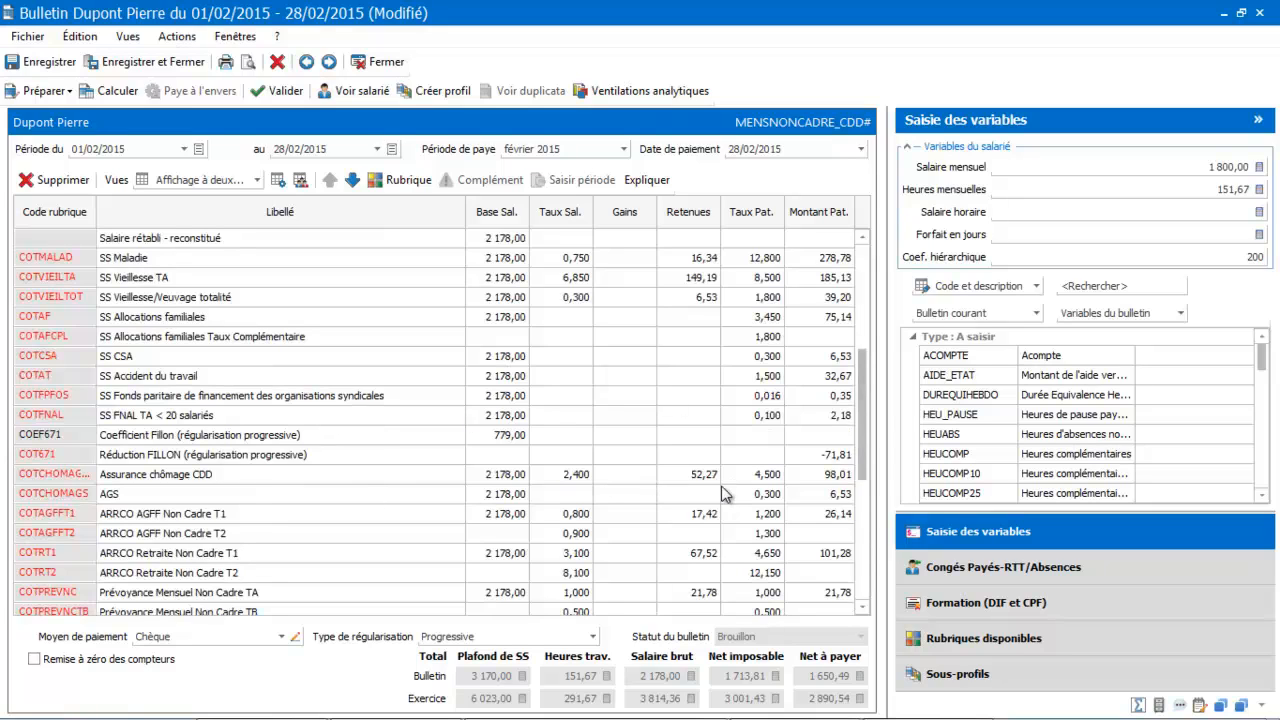
# Set Motif de recours à un CDD to Accroissement temporaire d'activité in the employee's contract, save and close the record, and recalculate the payslip.
pyautogui.click(345, 93)
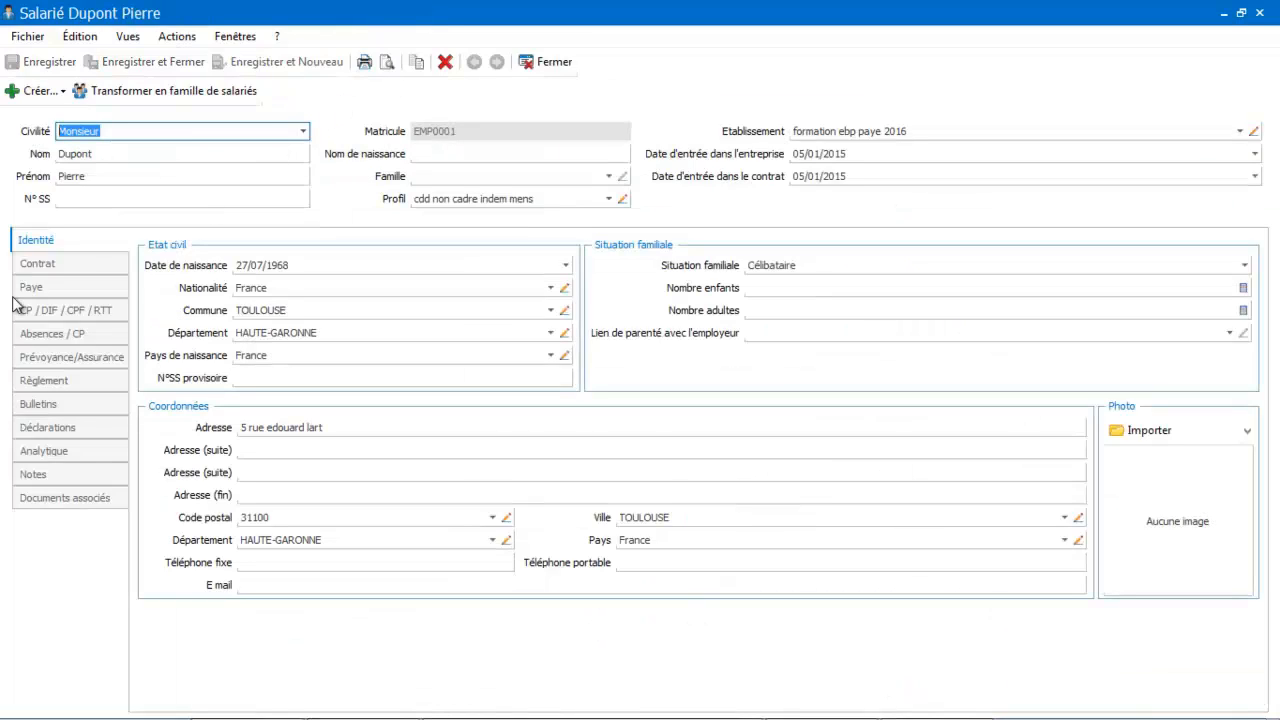
pyautogui.click(44, 268)
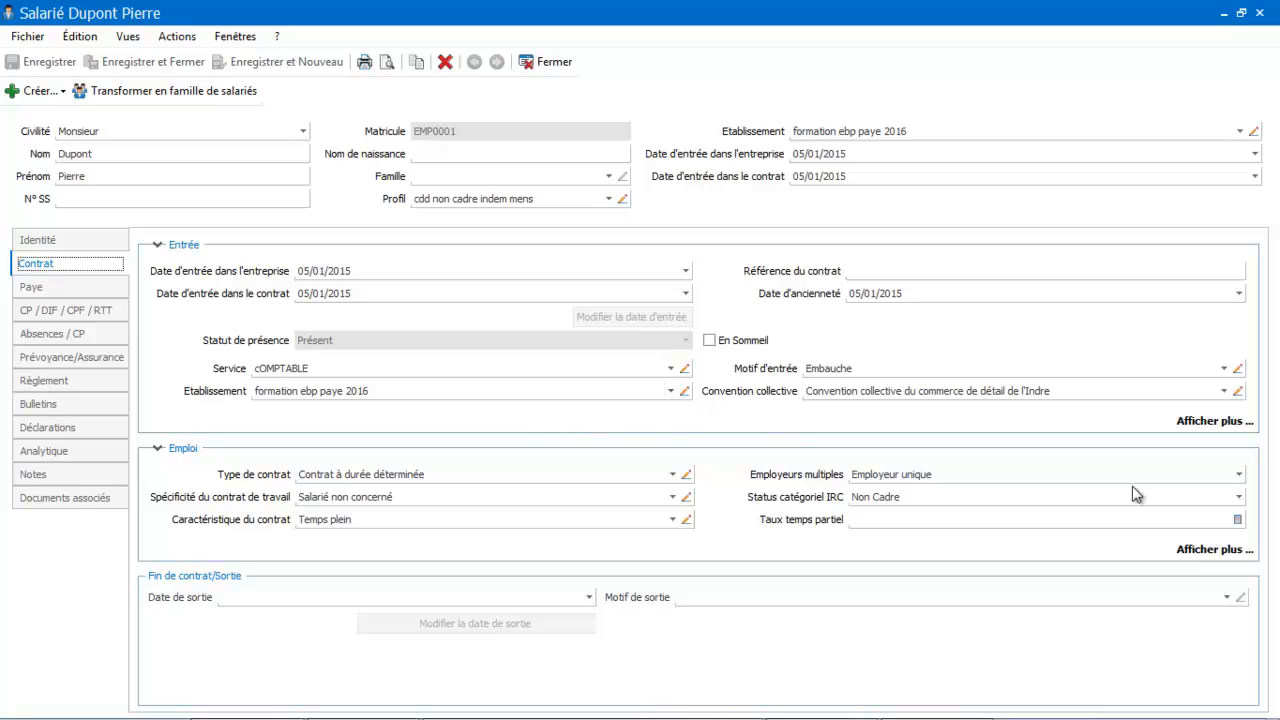
pyautogui.click(1226, 558)
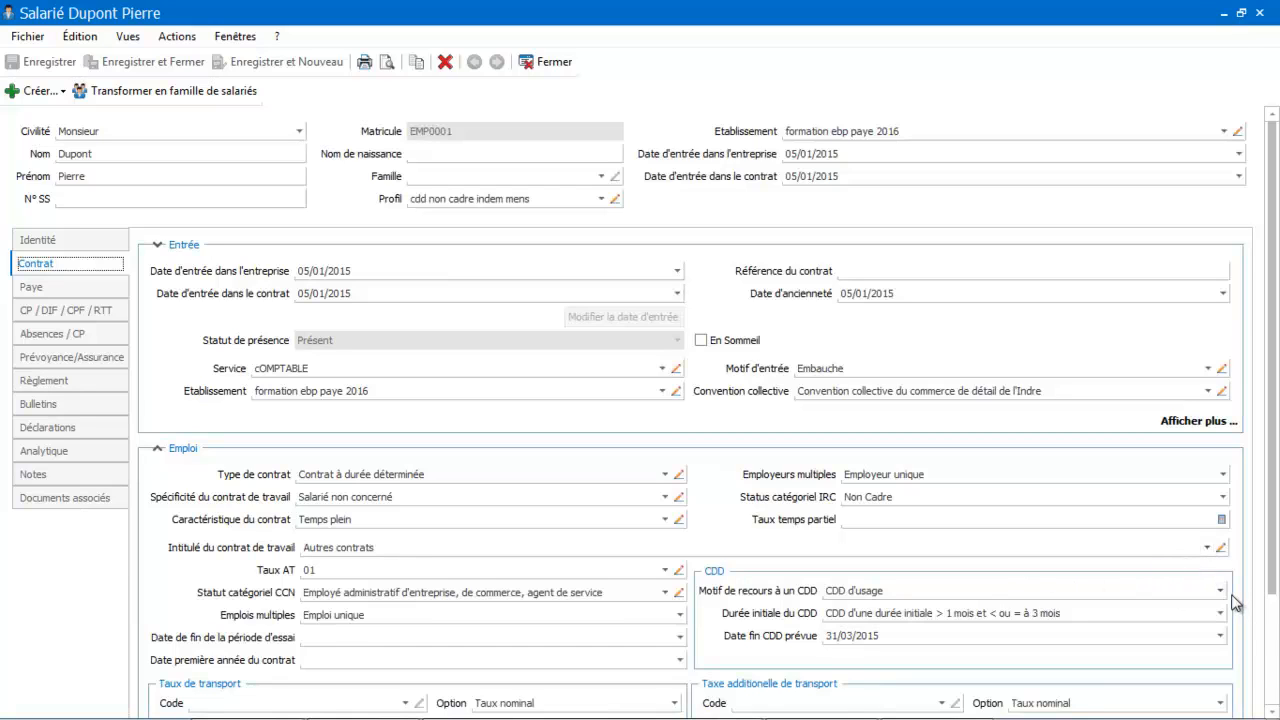
pyautogui.click(1220, 590)
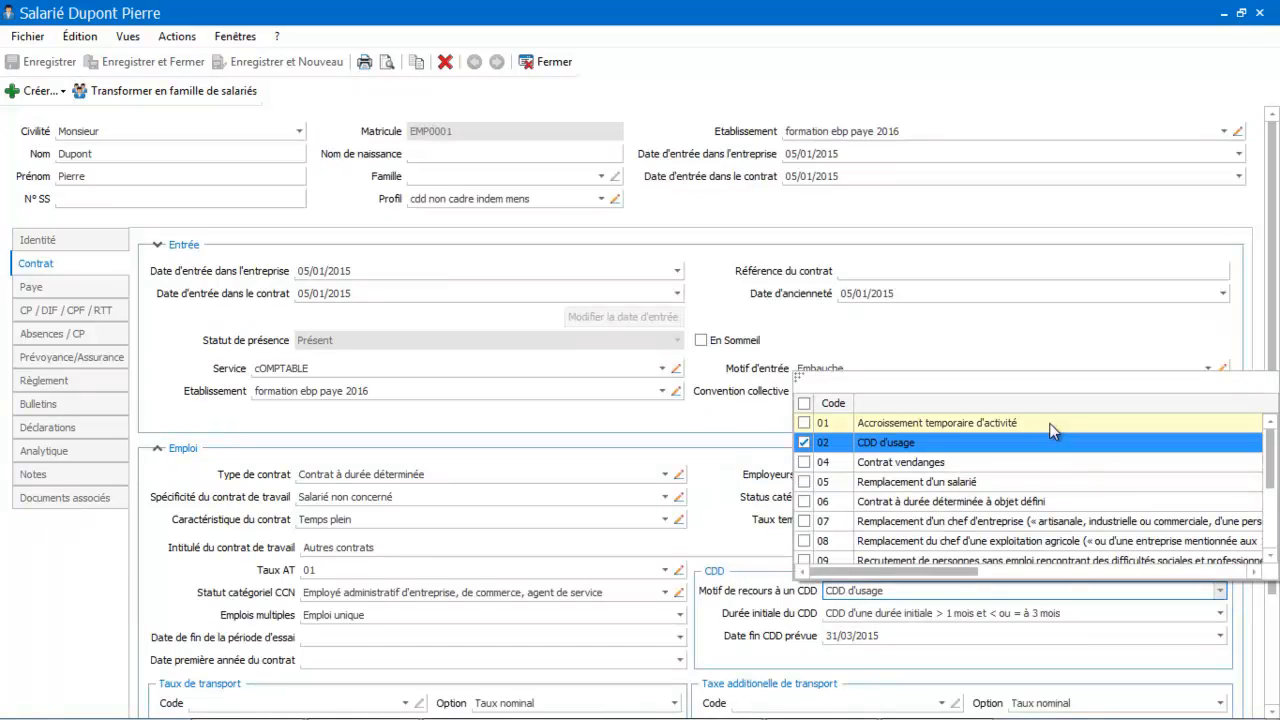
pyautogui.click(1052, 428)
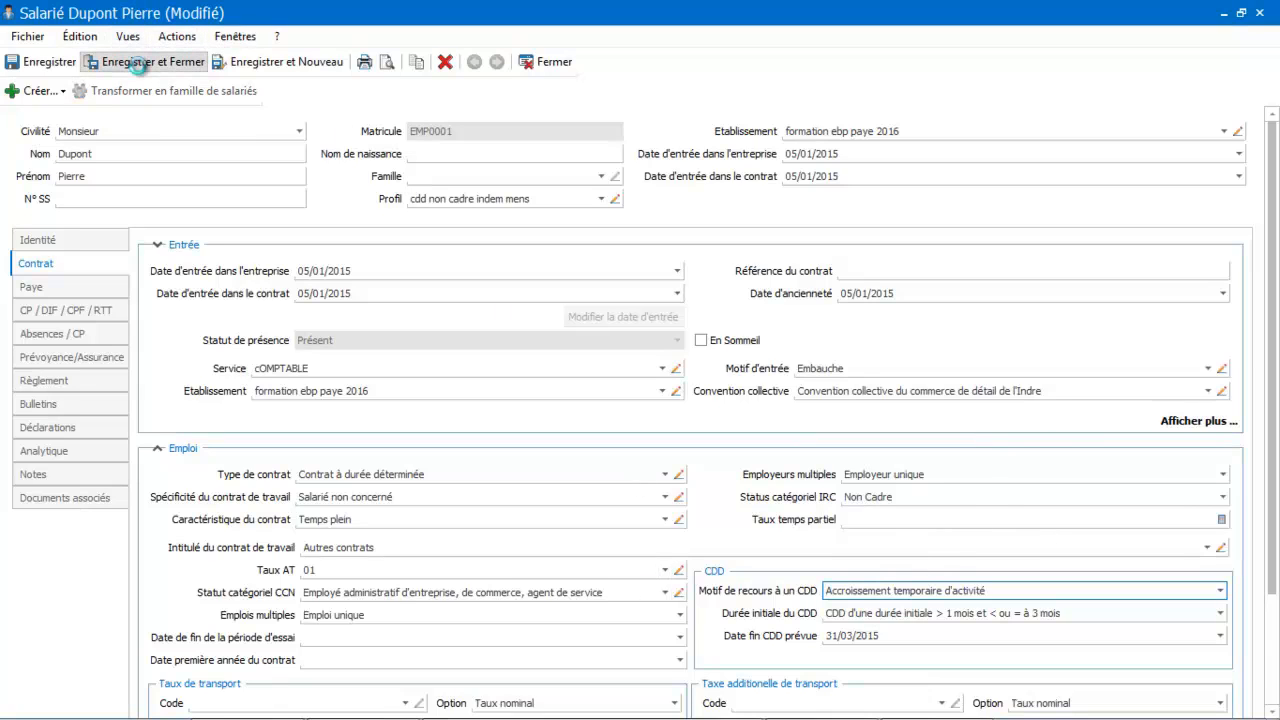
pyautogui.click(138, 62)
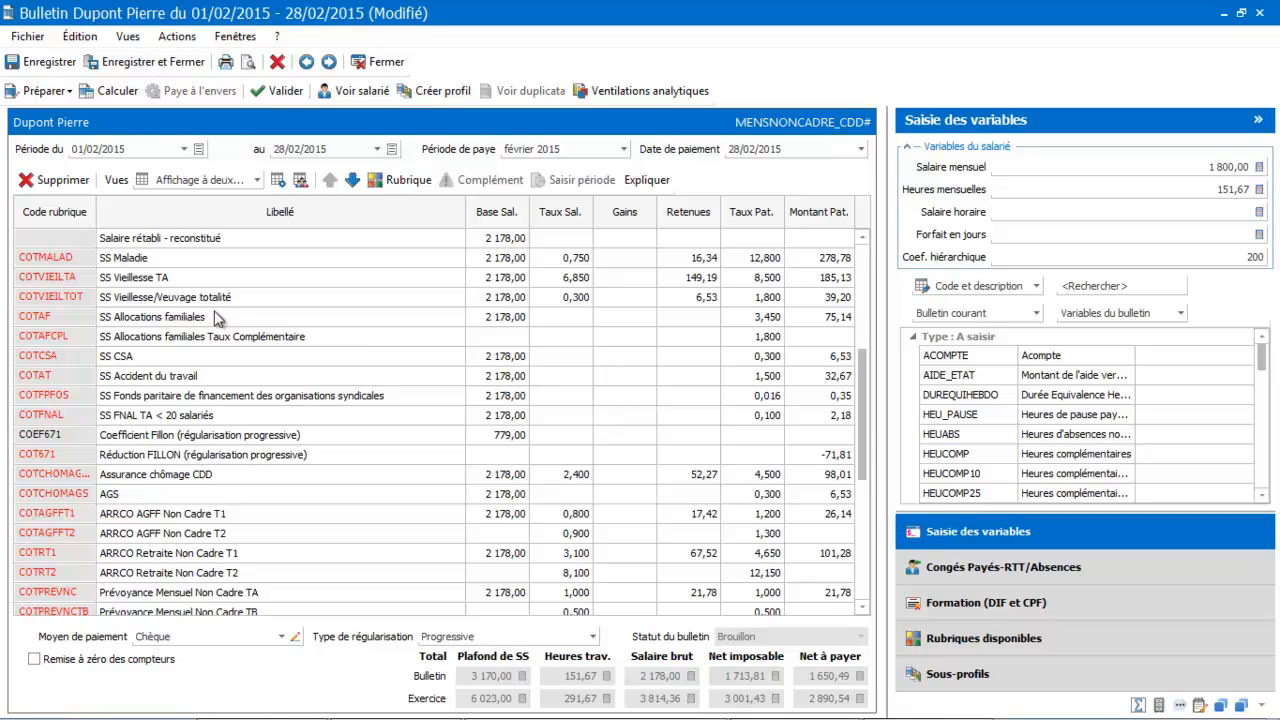
pyautogui.click(101, 98)
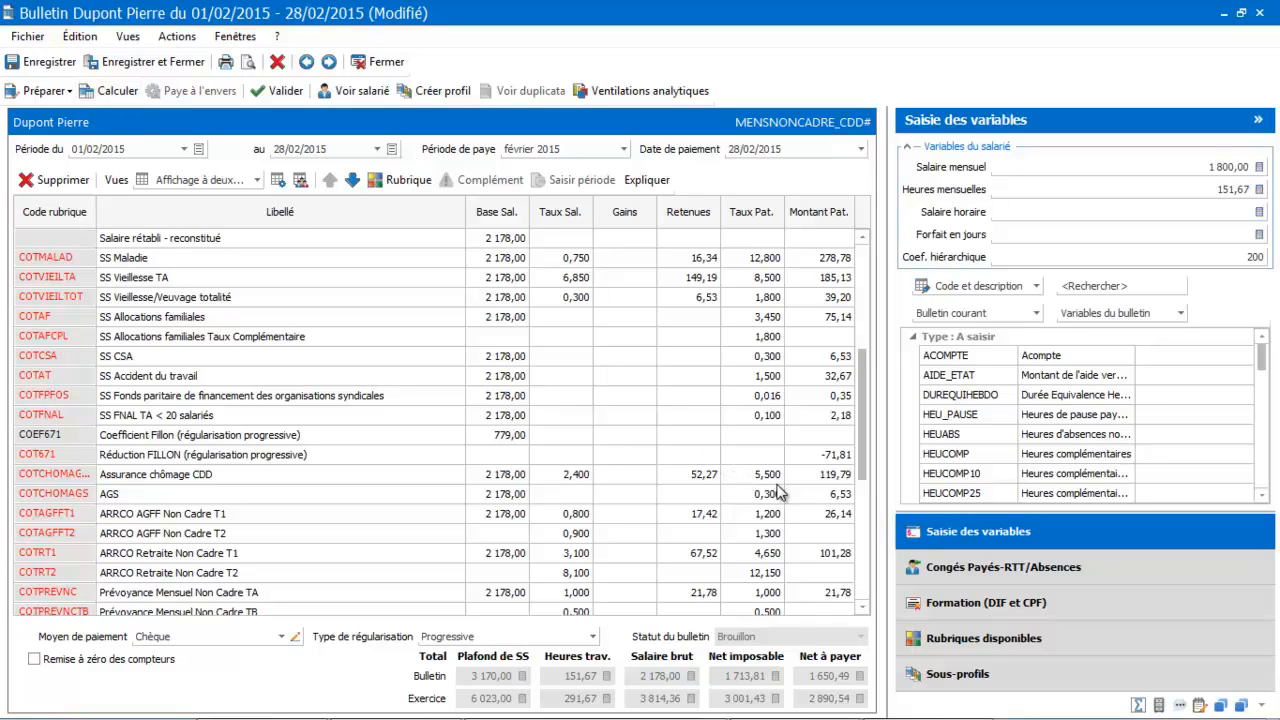